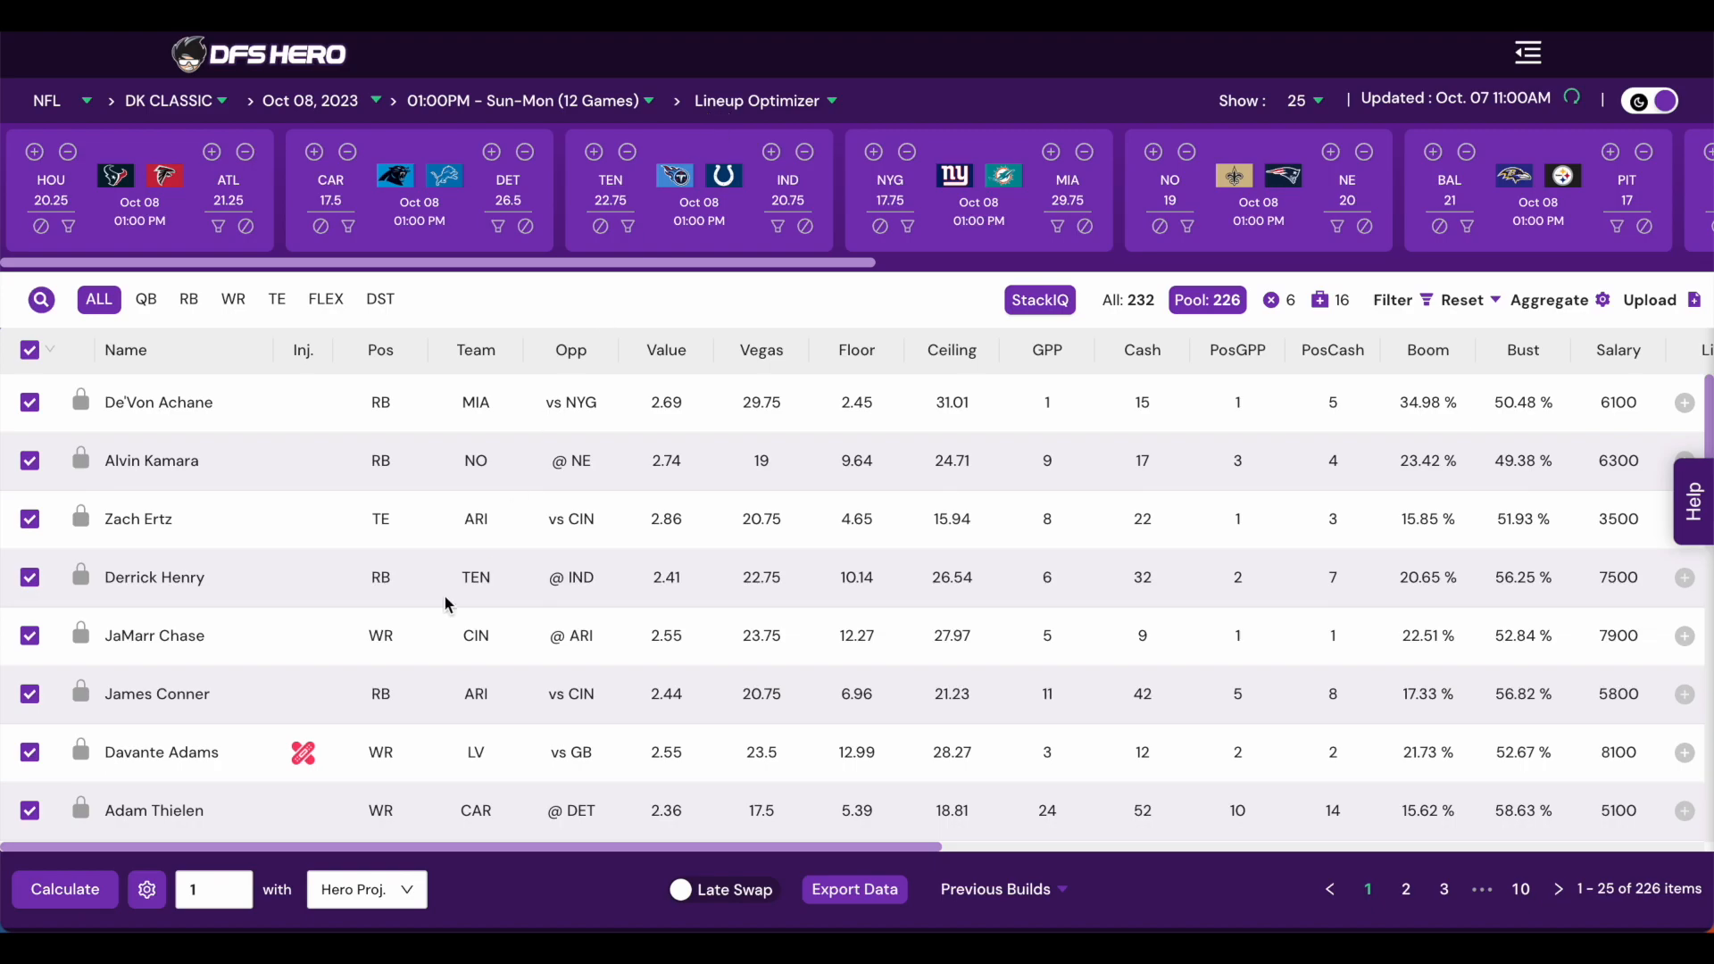
# - Open the optimizer settings and set the Max Salary to 49500
pyautogui.click(148, 891)
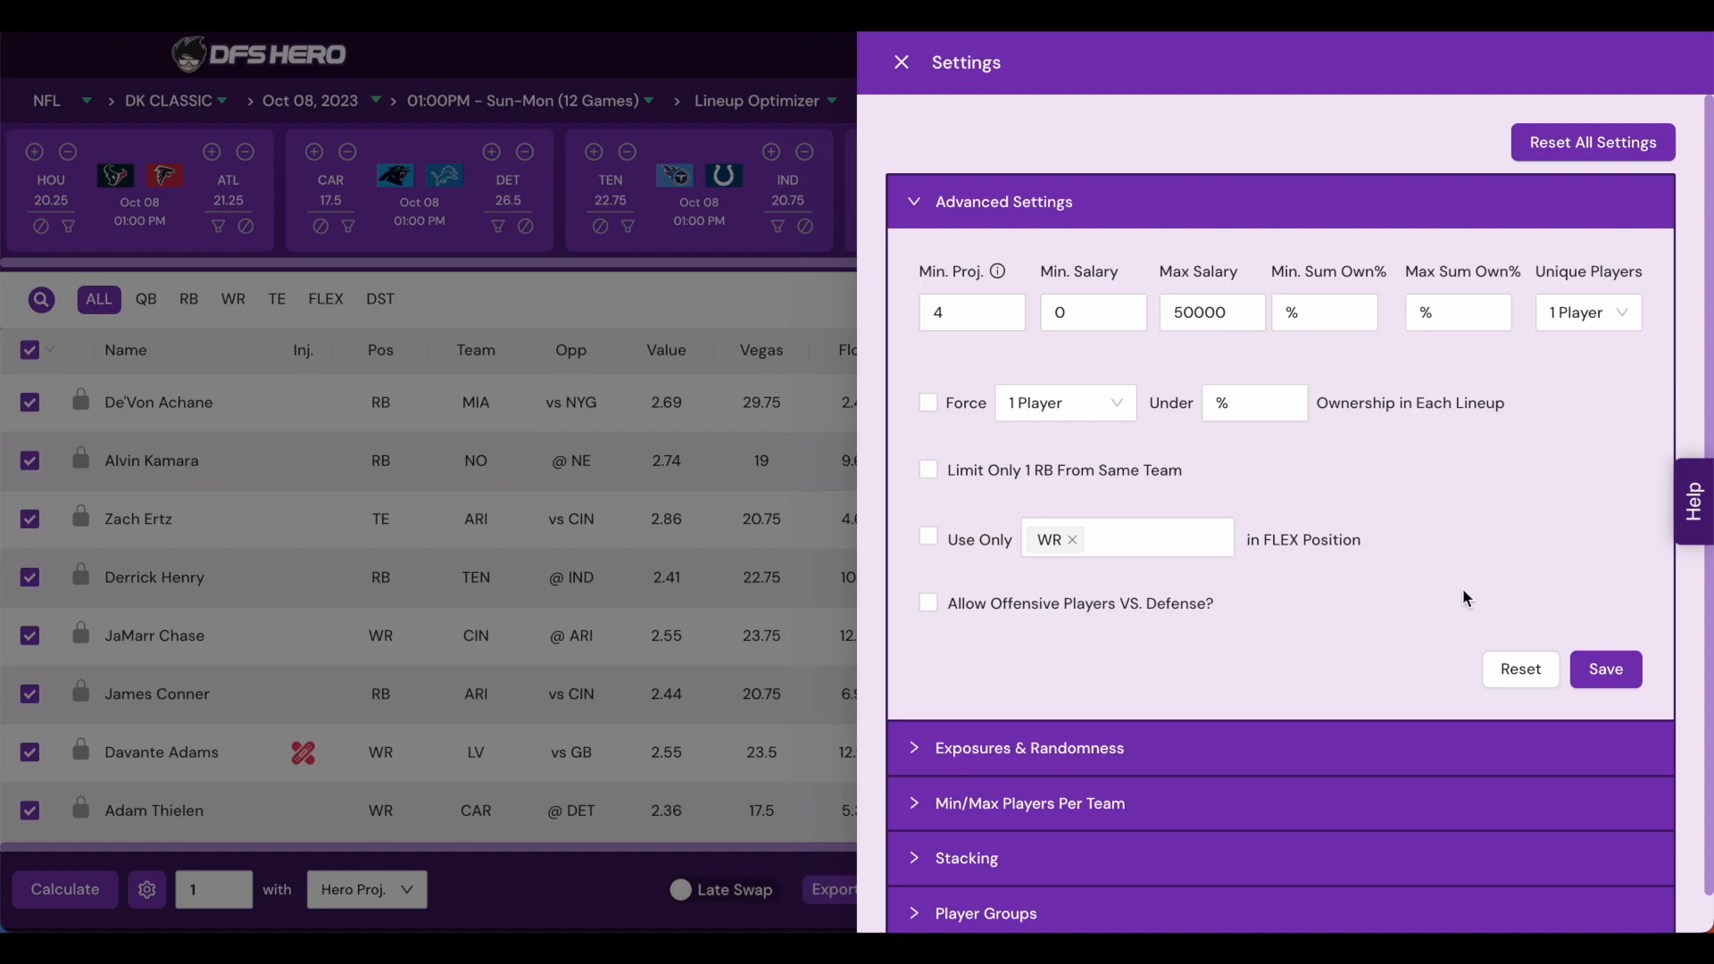
pyautogui.scroll(-1, 1463, 590)
pyautogui.scroll(1, 1463, 590)
pyautogui.scroll(-1, 1462, 596)
pyautogui.scroll(1, 1462, 597)
pyautogui.doubleClick(1231, 308)
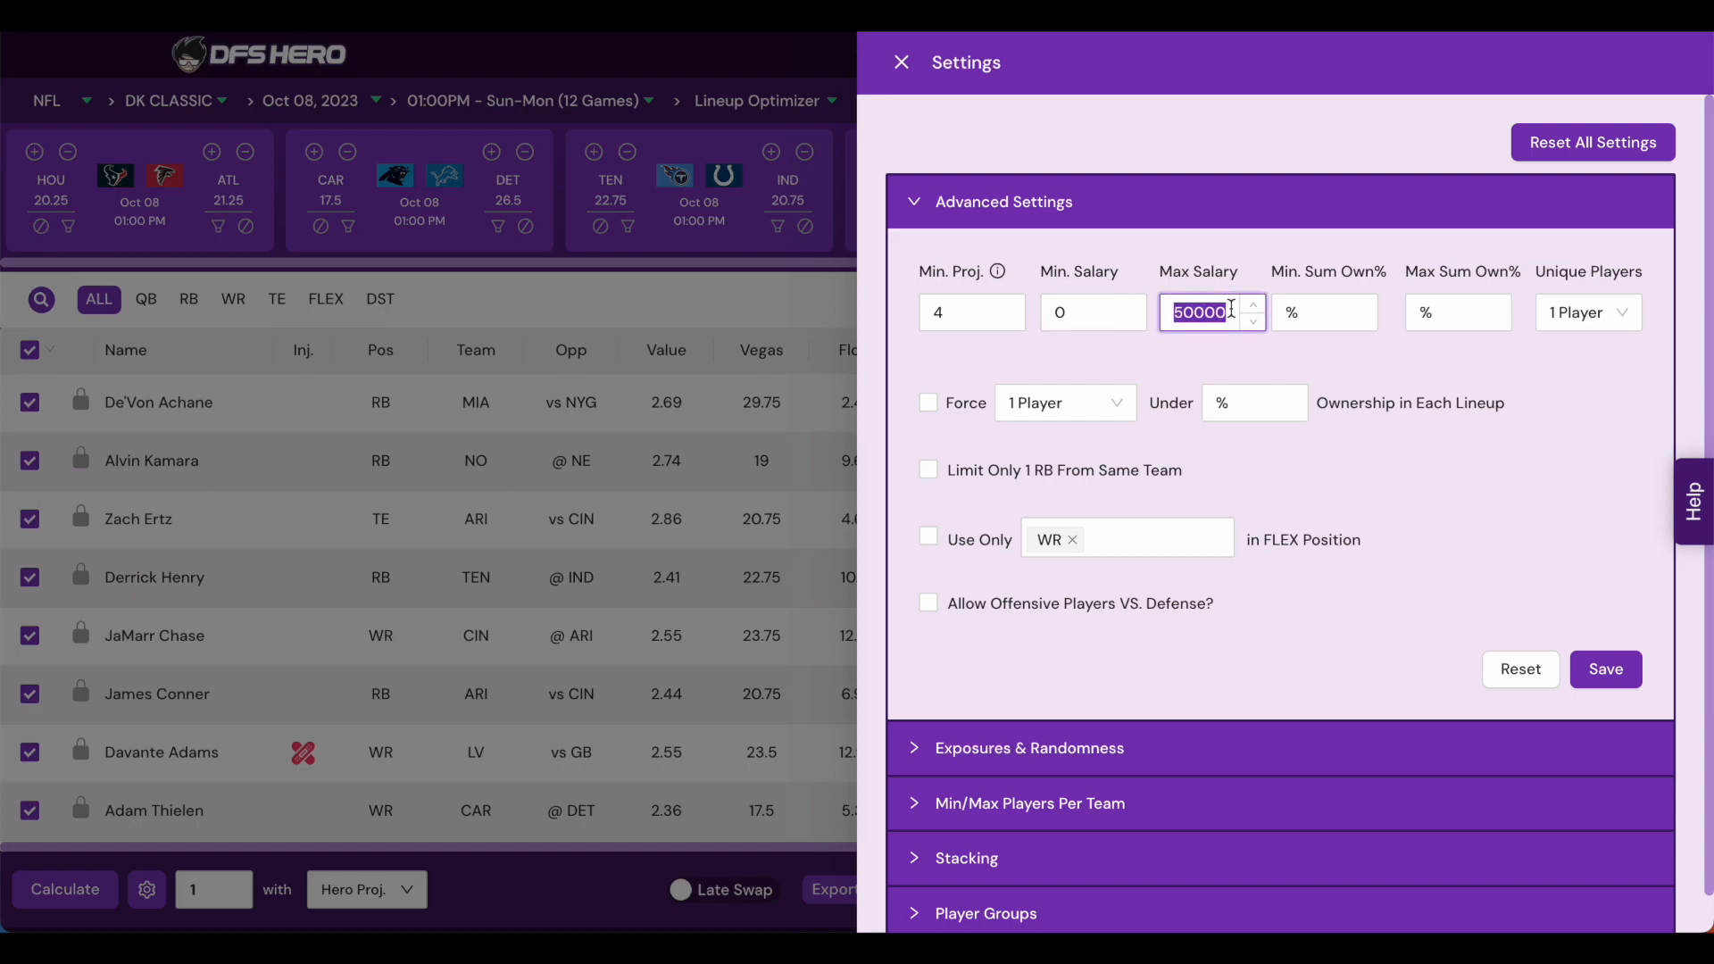
pyautogui.write('49500')
pyautogui.click(1490, 376)
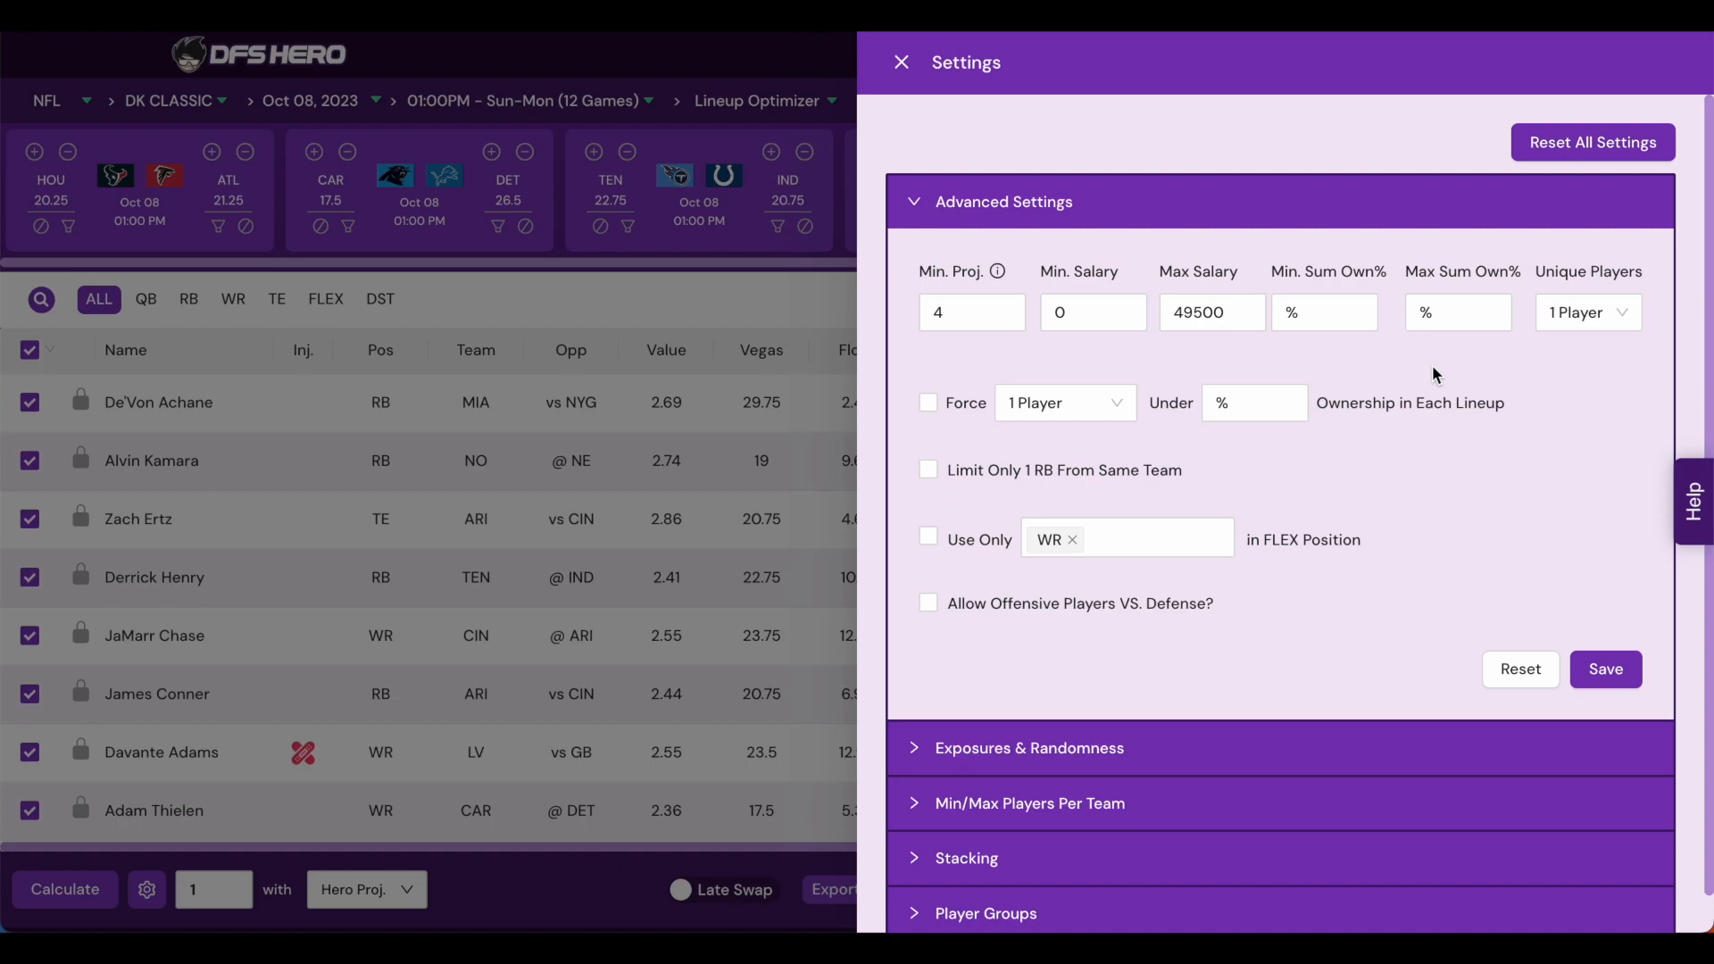
# - Browse the player table's projection and ownership columns before returning to the settings
pyautogui.click(639, 435)
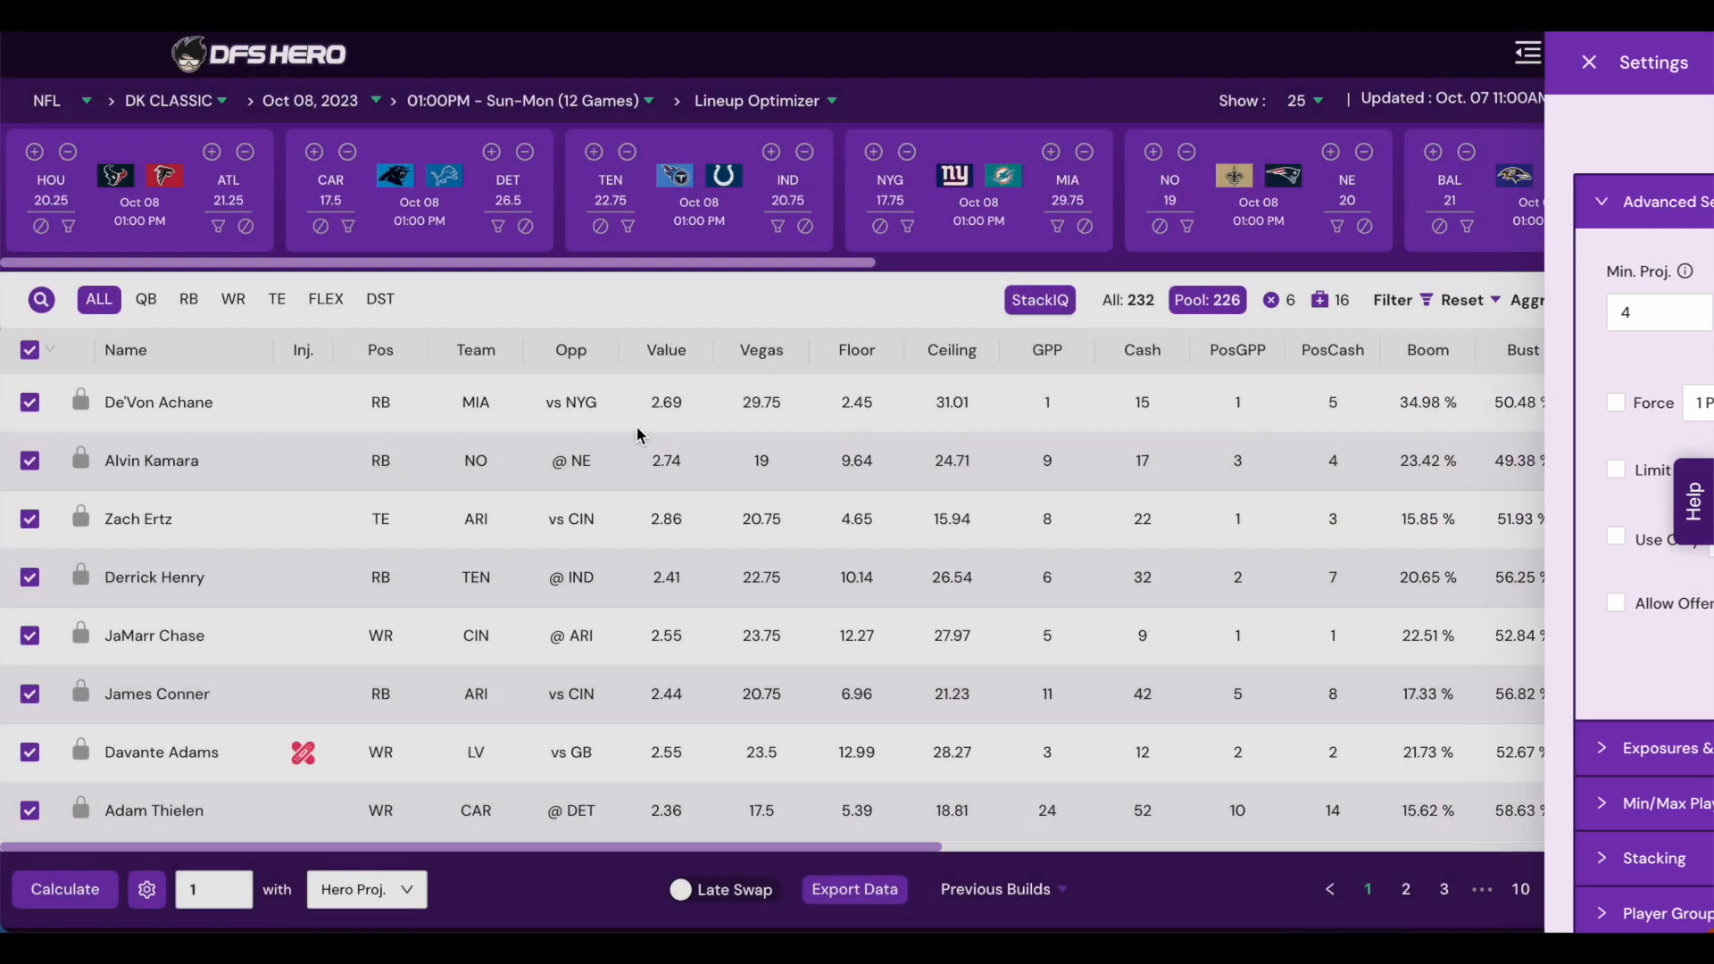
pyautogui.hscroll(1, 1506, 574)
pyautogui.hscroll(6, 1506, 574)
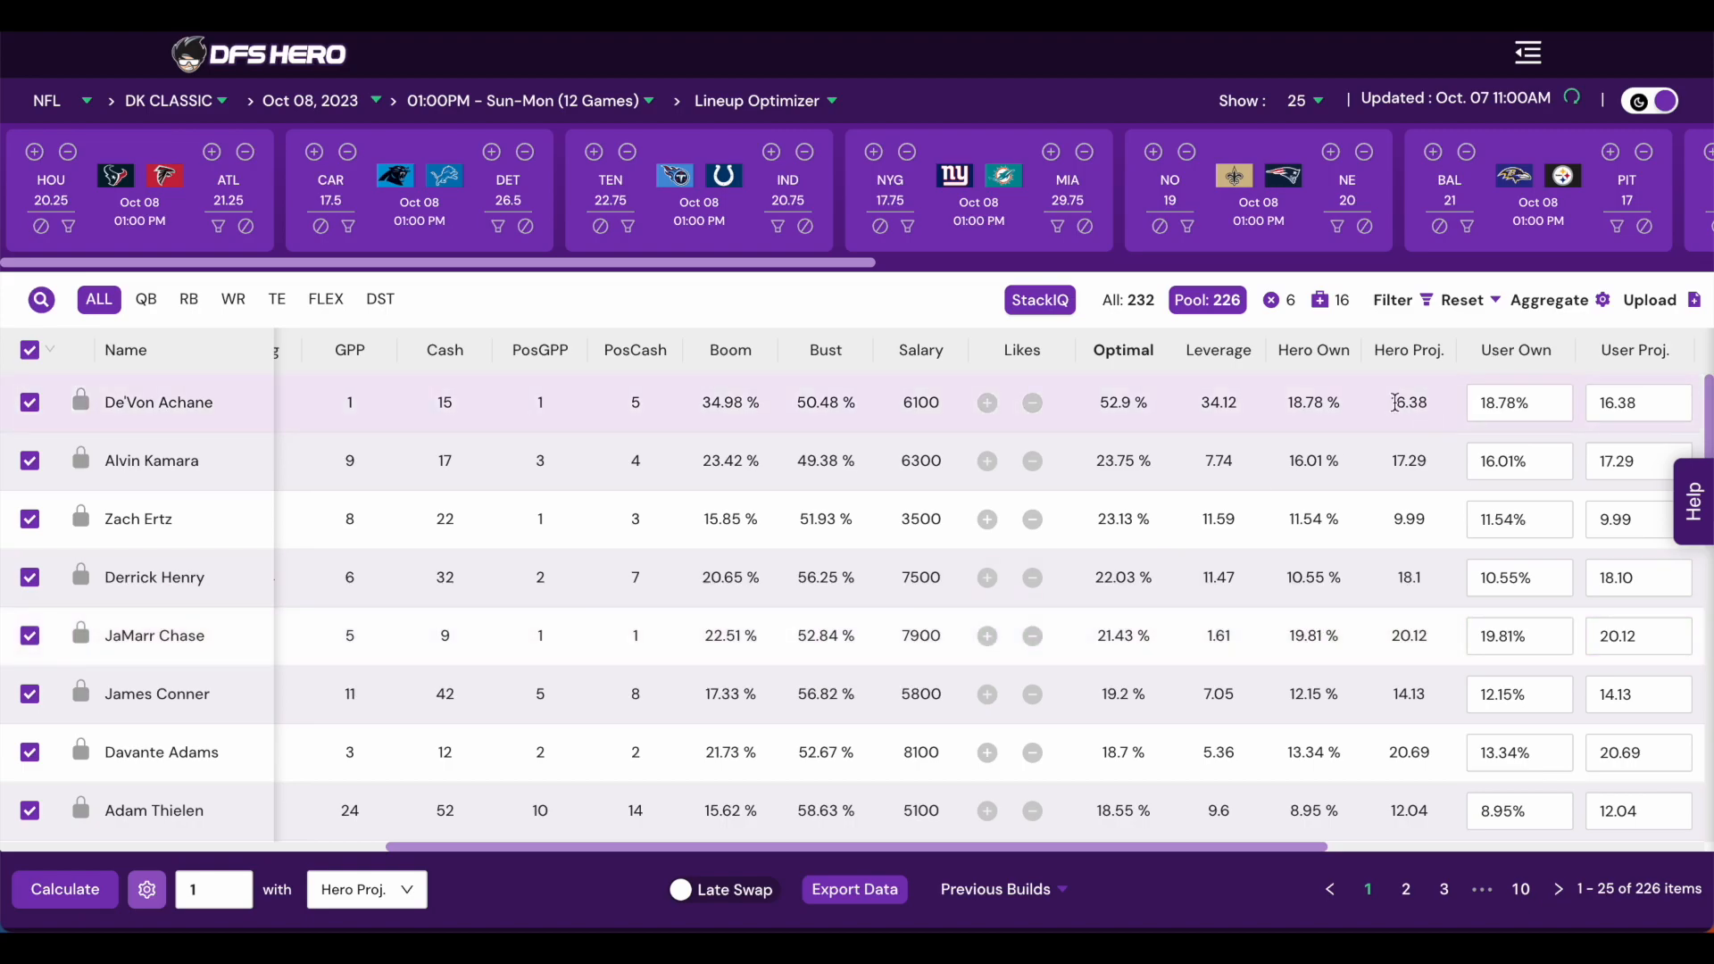
pyautogui.click(163, 904)
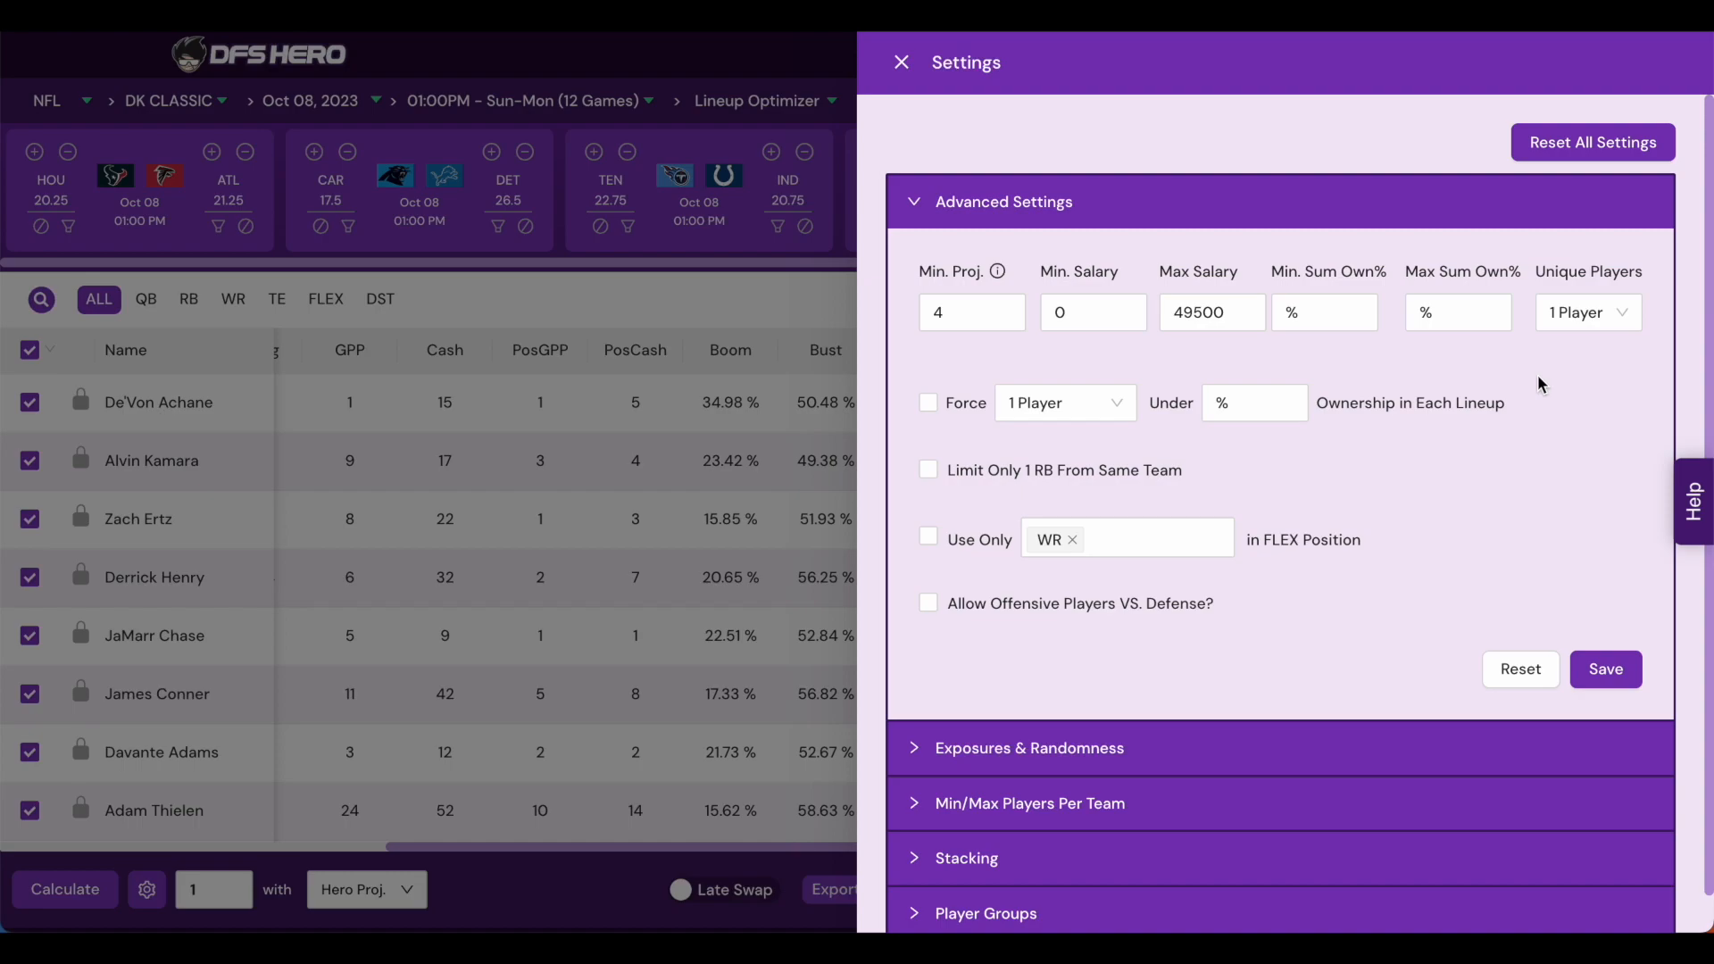
# - Enable the Force option requiring 1 player under an ownership percentage in each lineup
pyautogui.click(1623, 322)
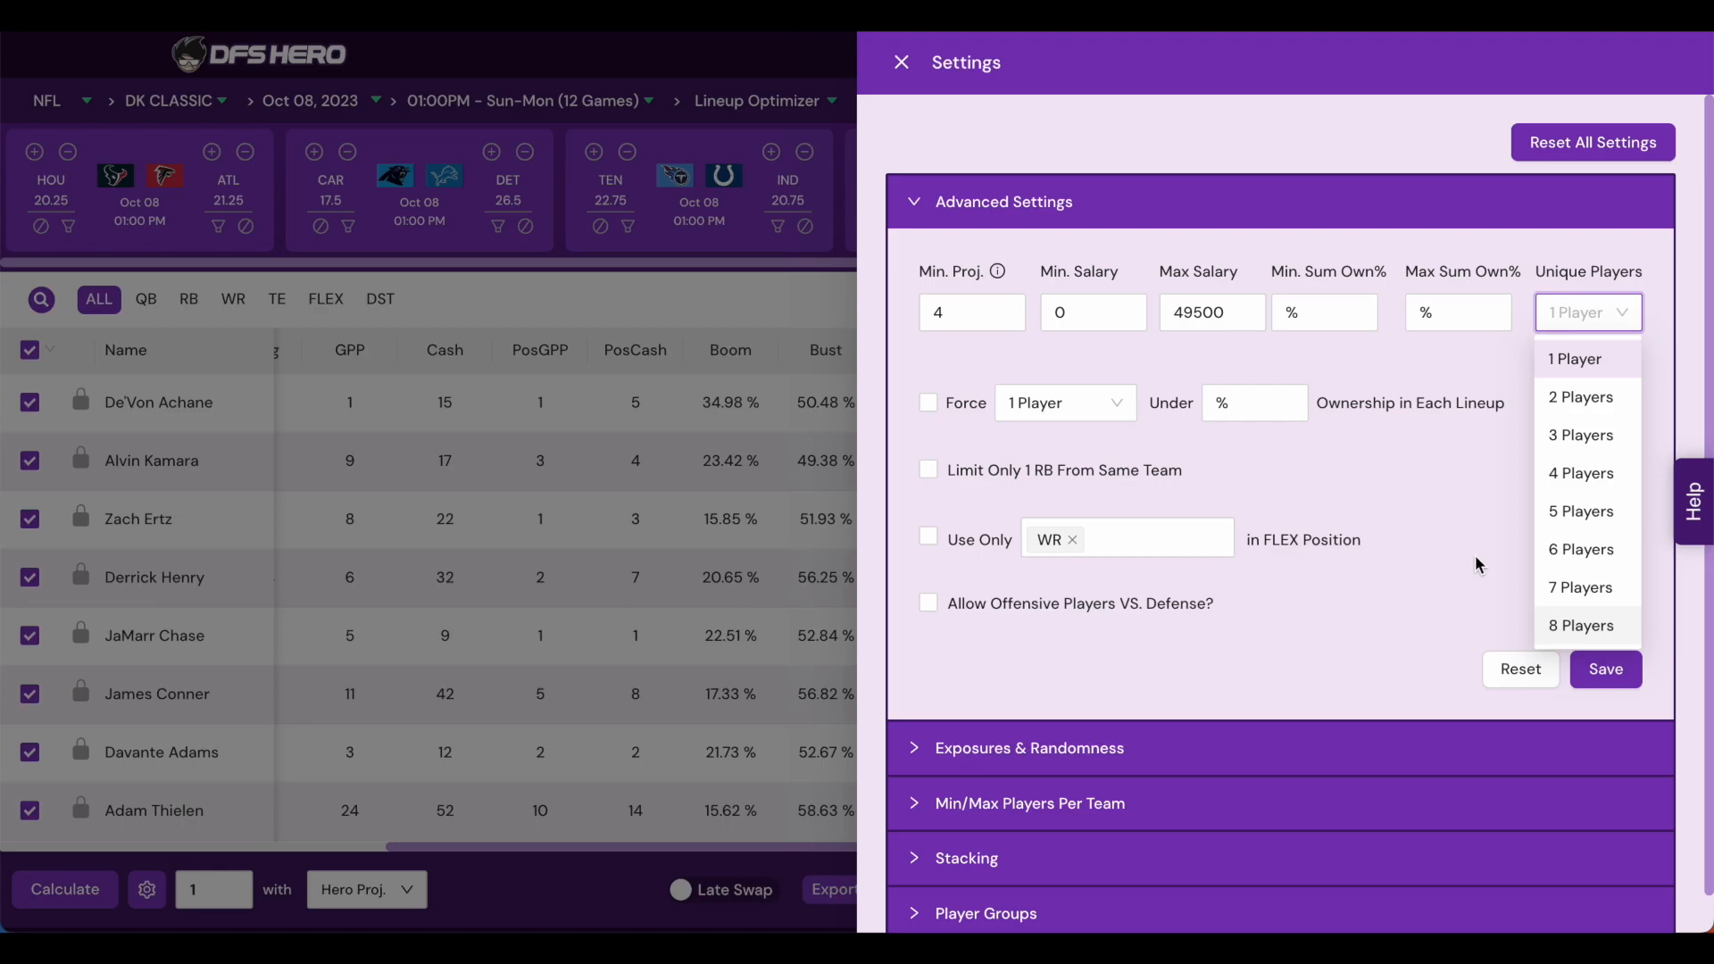
pyautogui.click(1464, 501)
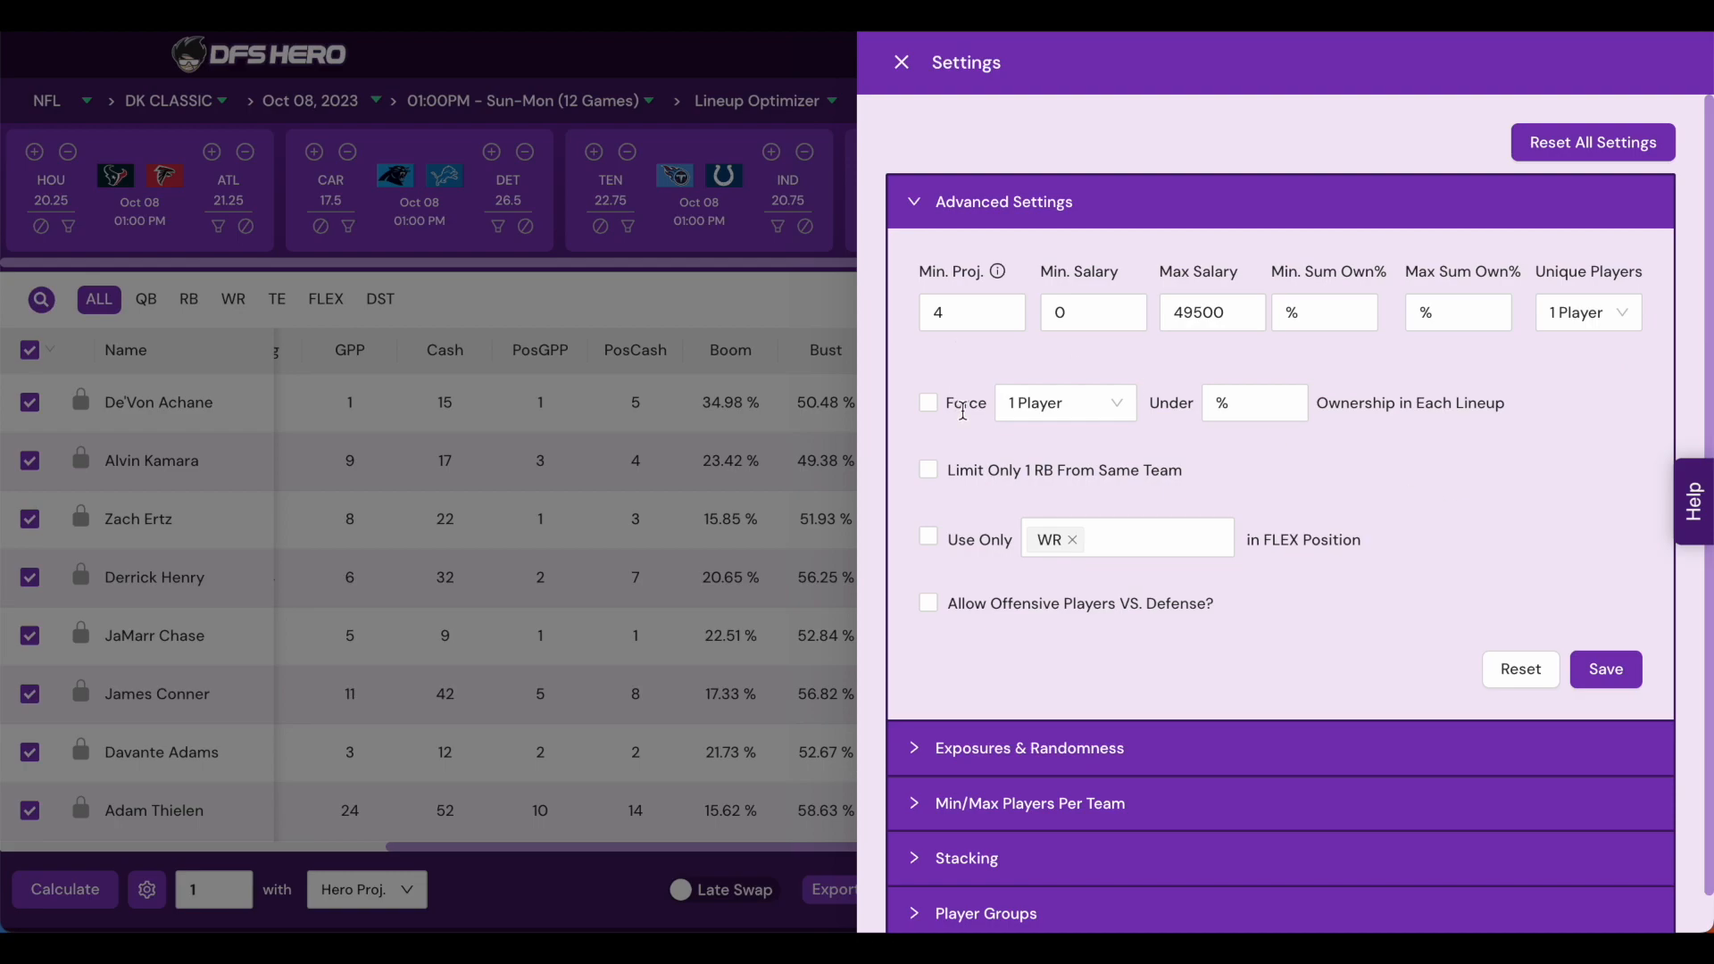
pyautogui.click(929, 403)
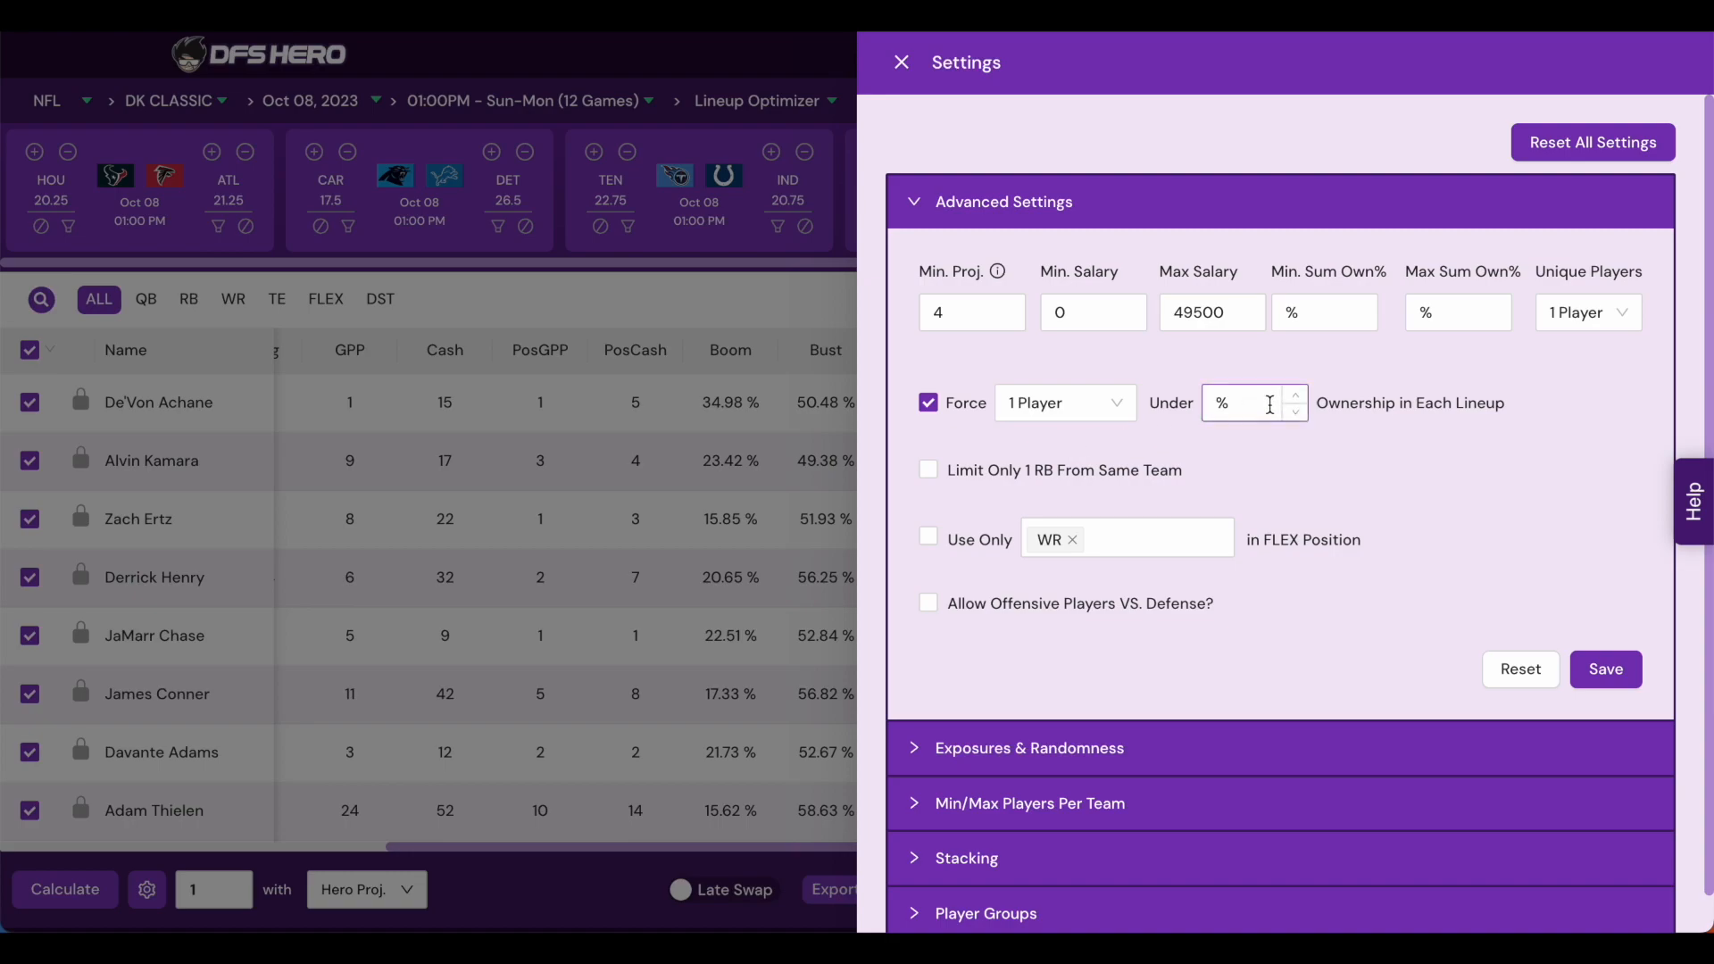
pyautogui.click(1110, 416)
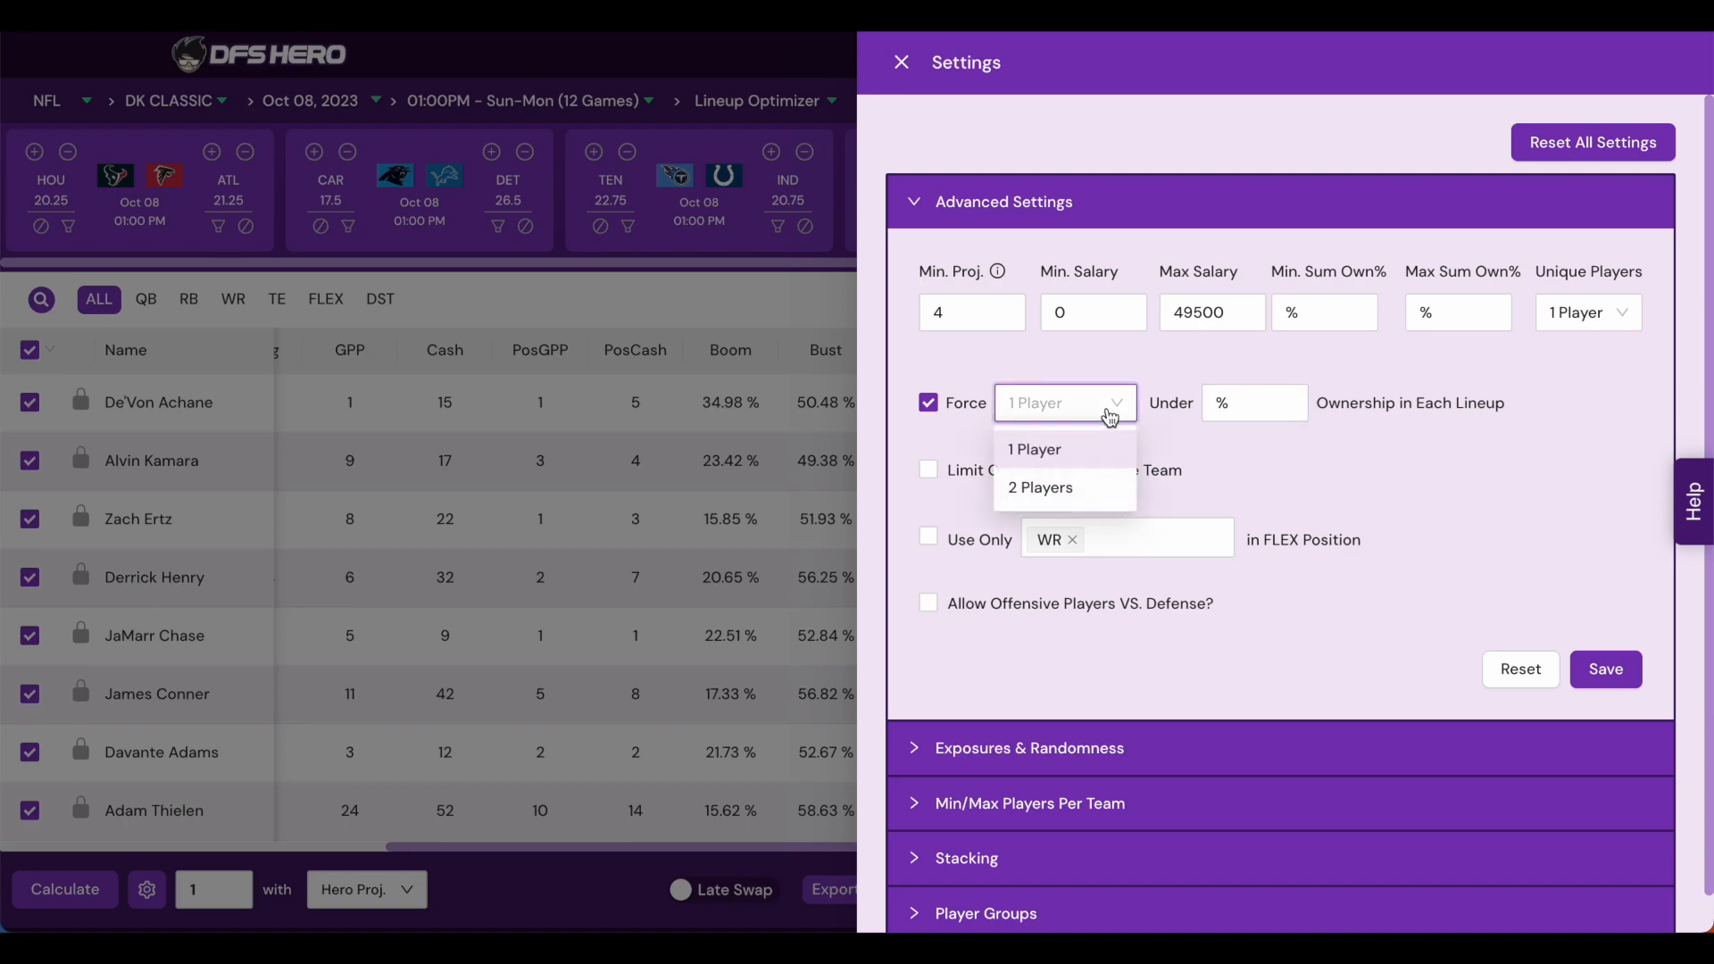
pyautogui.click(1255, 406)
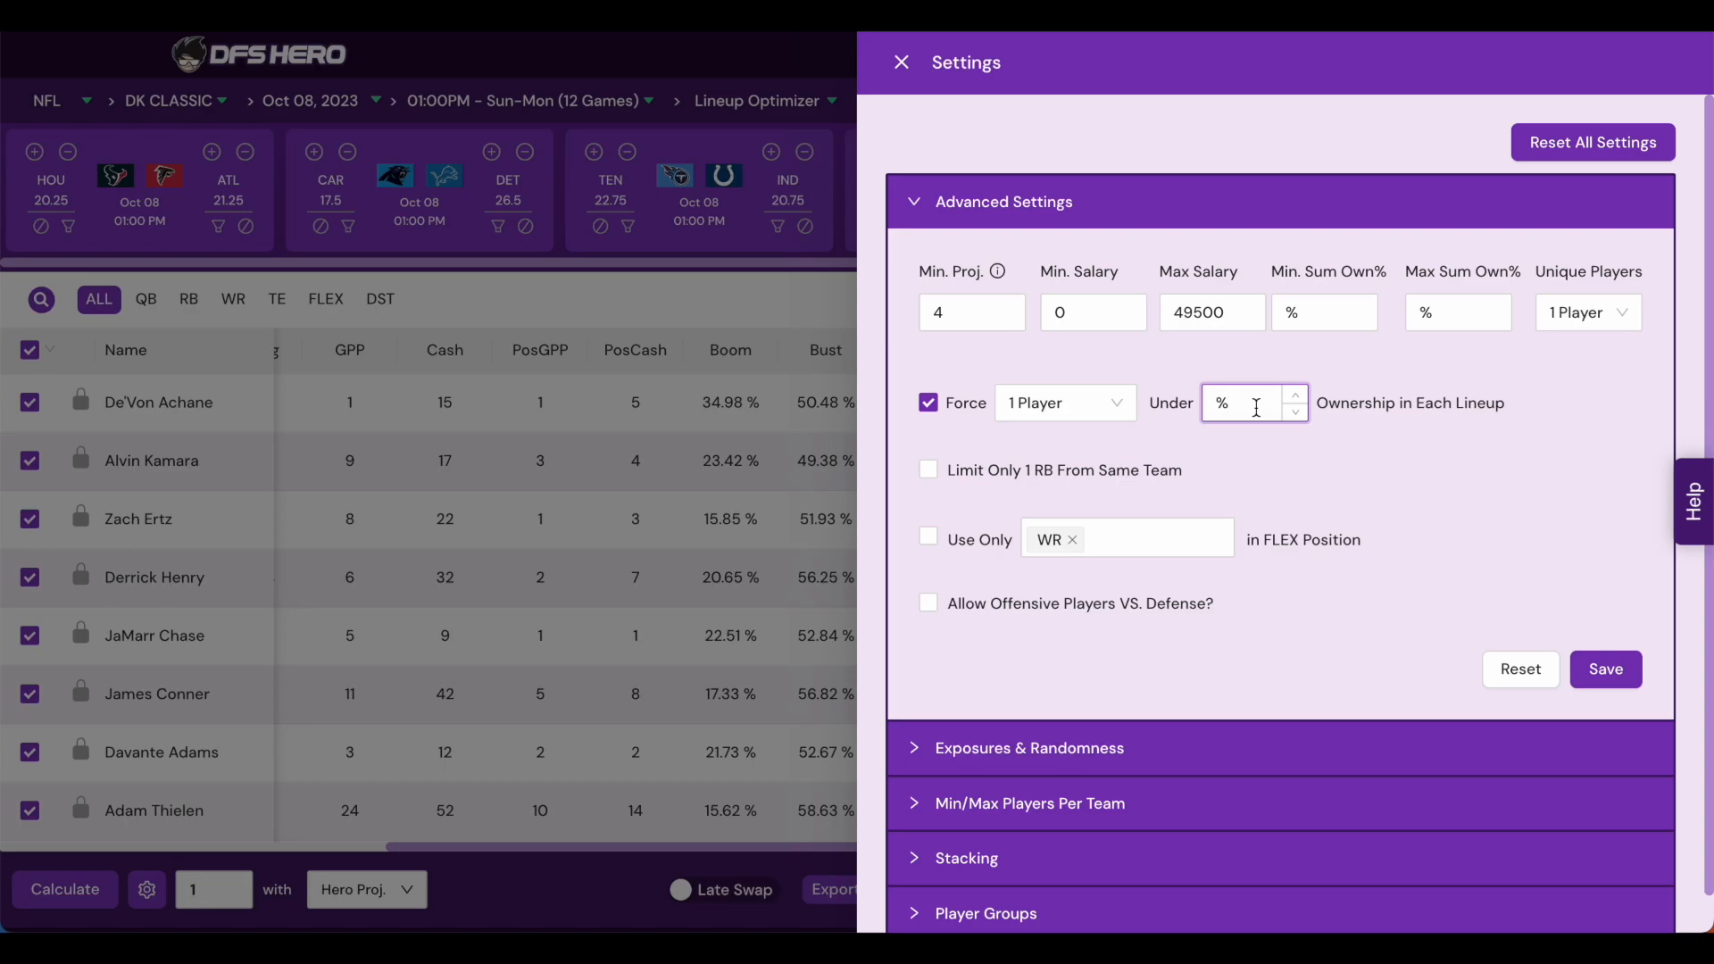
pyautogui.click(785, 460)
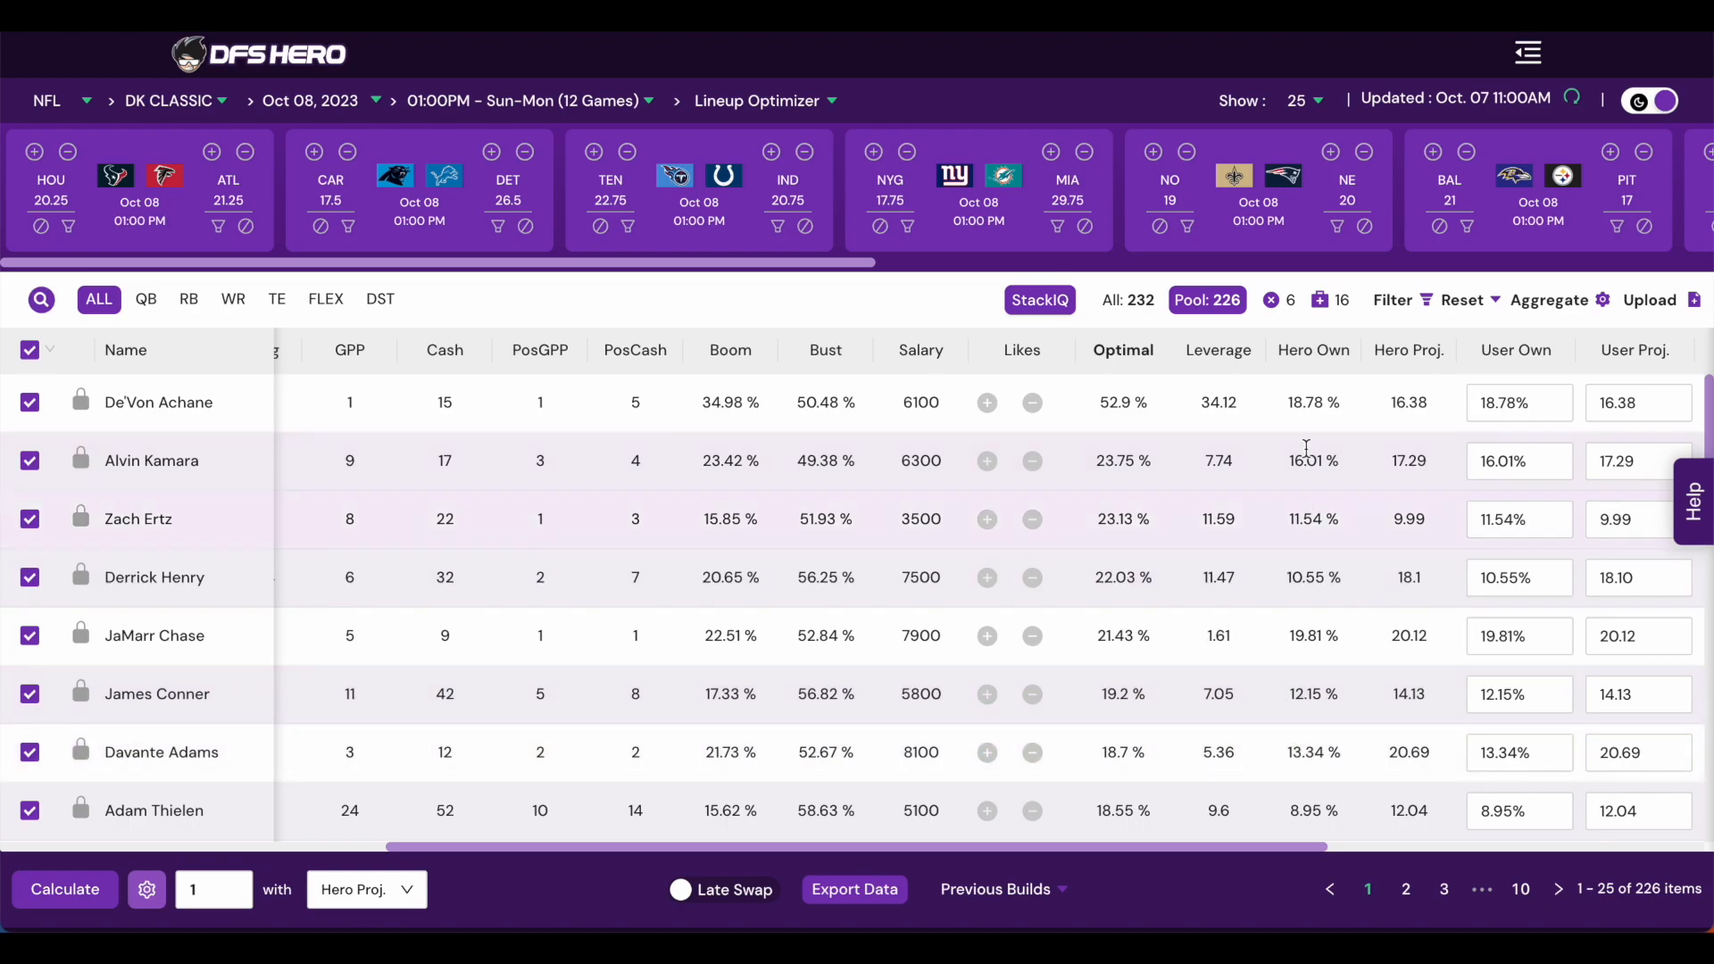
# - Enable the Use Only WR restriction for the FLEX position
pyautogui.click(147, 889)
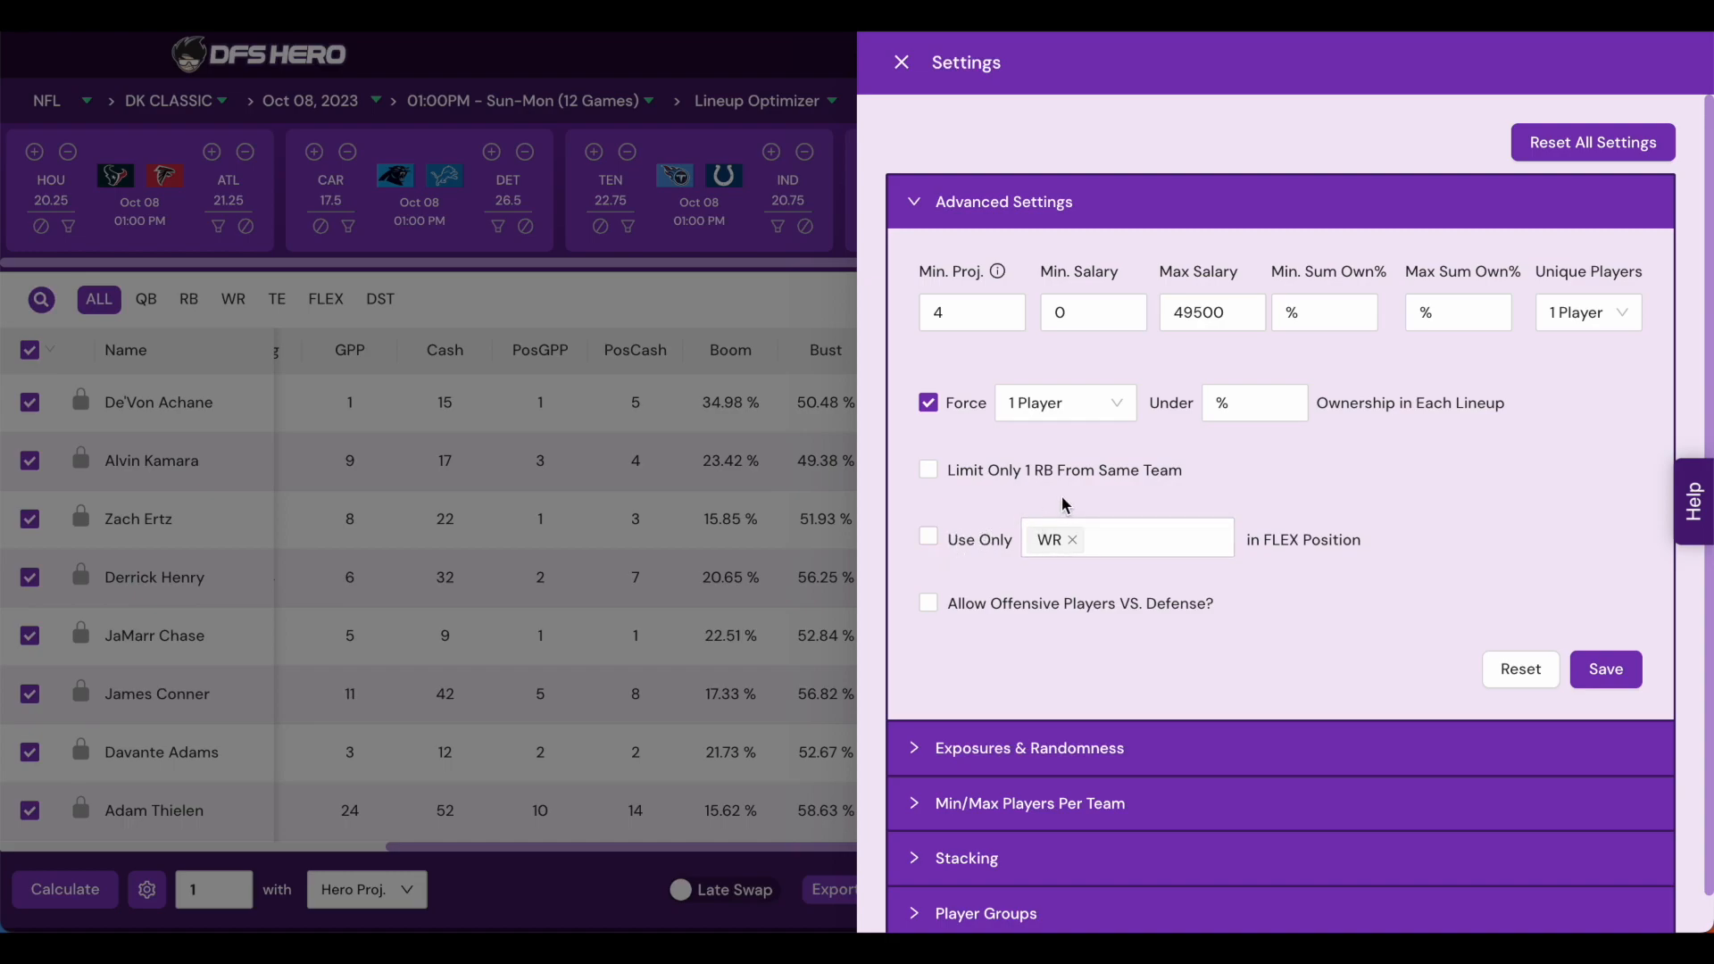
pyautogui.click(933, 541)
pyautogui.click(1132, 543)
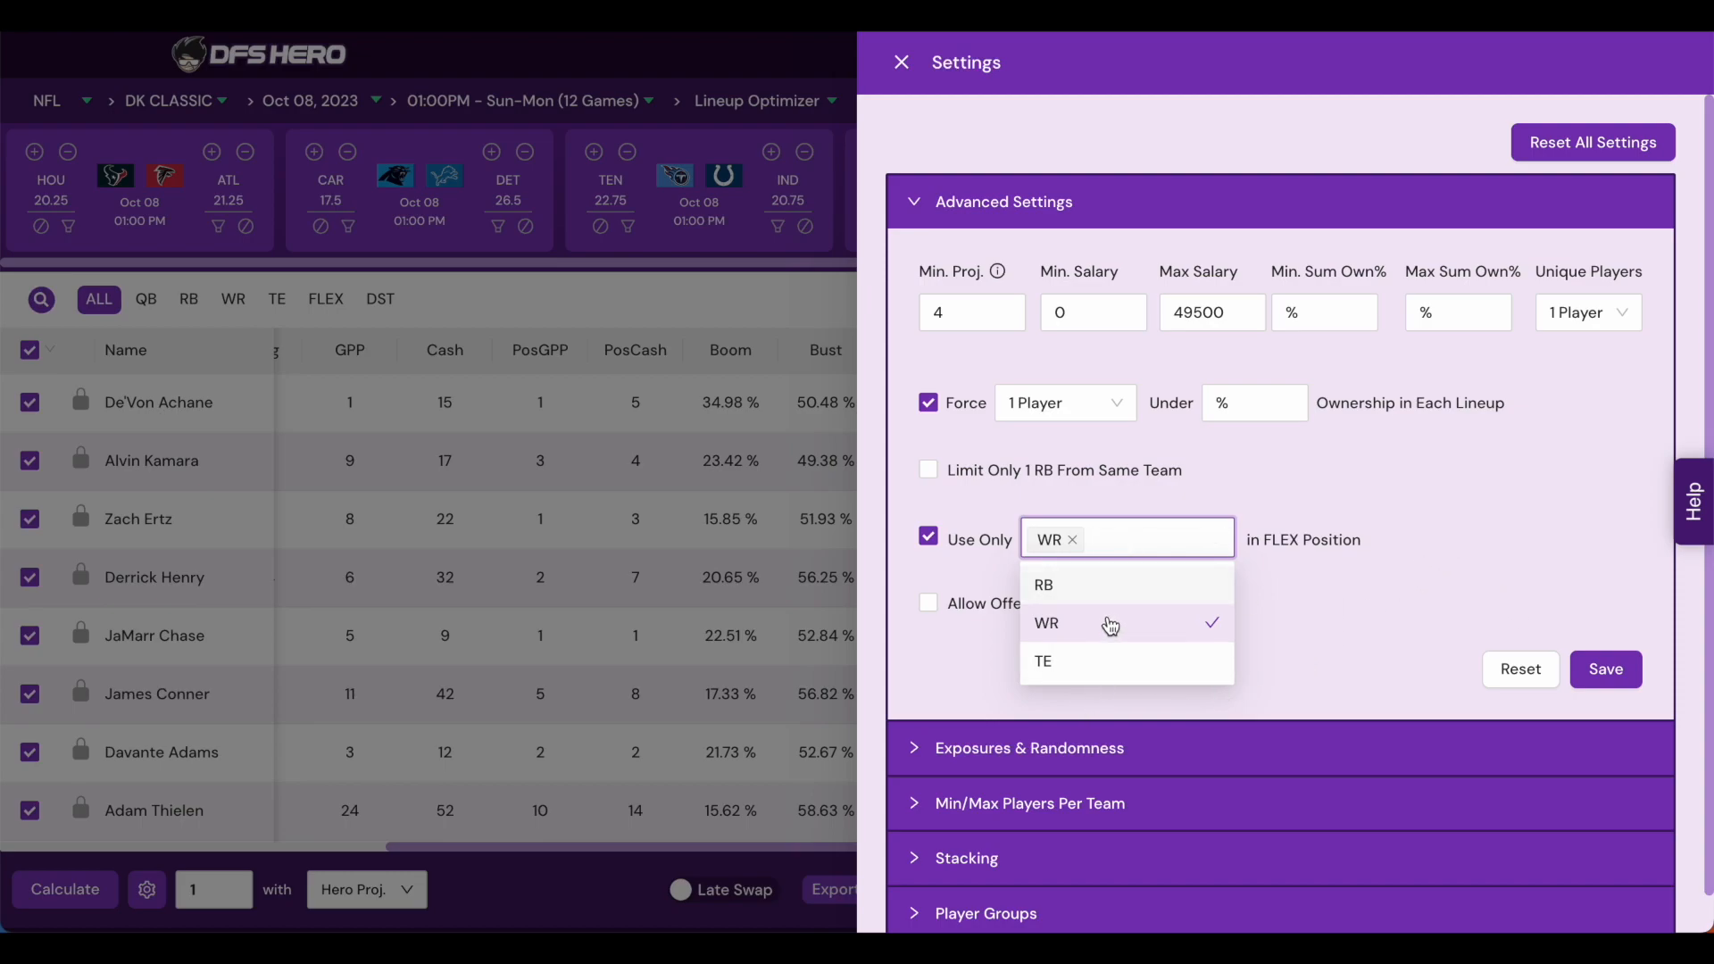
pyautogui.click(1346, 586)
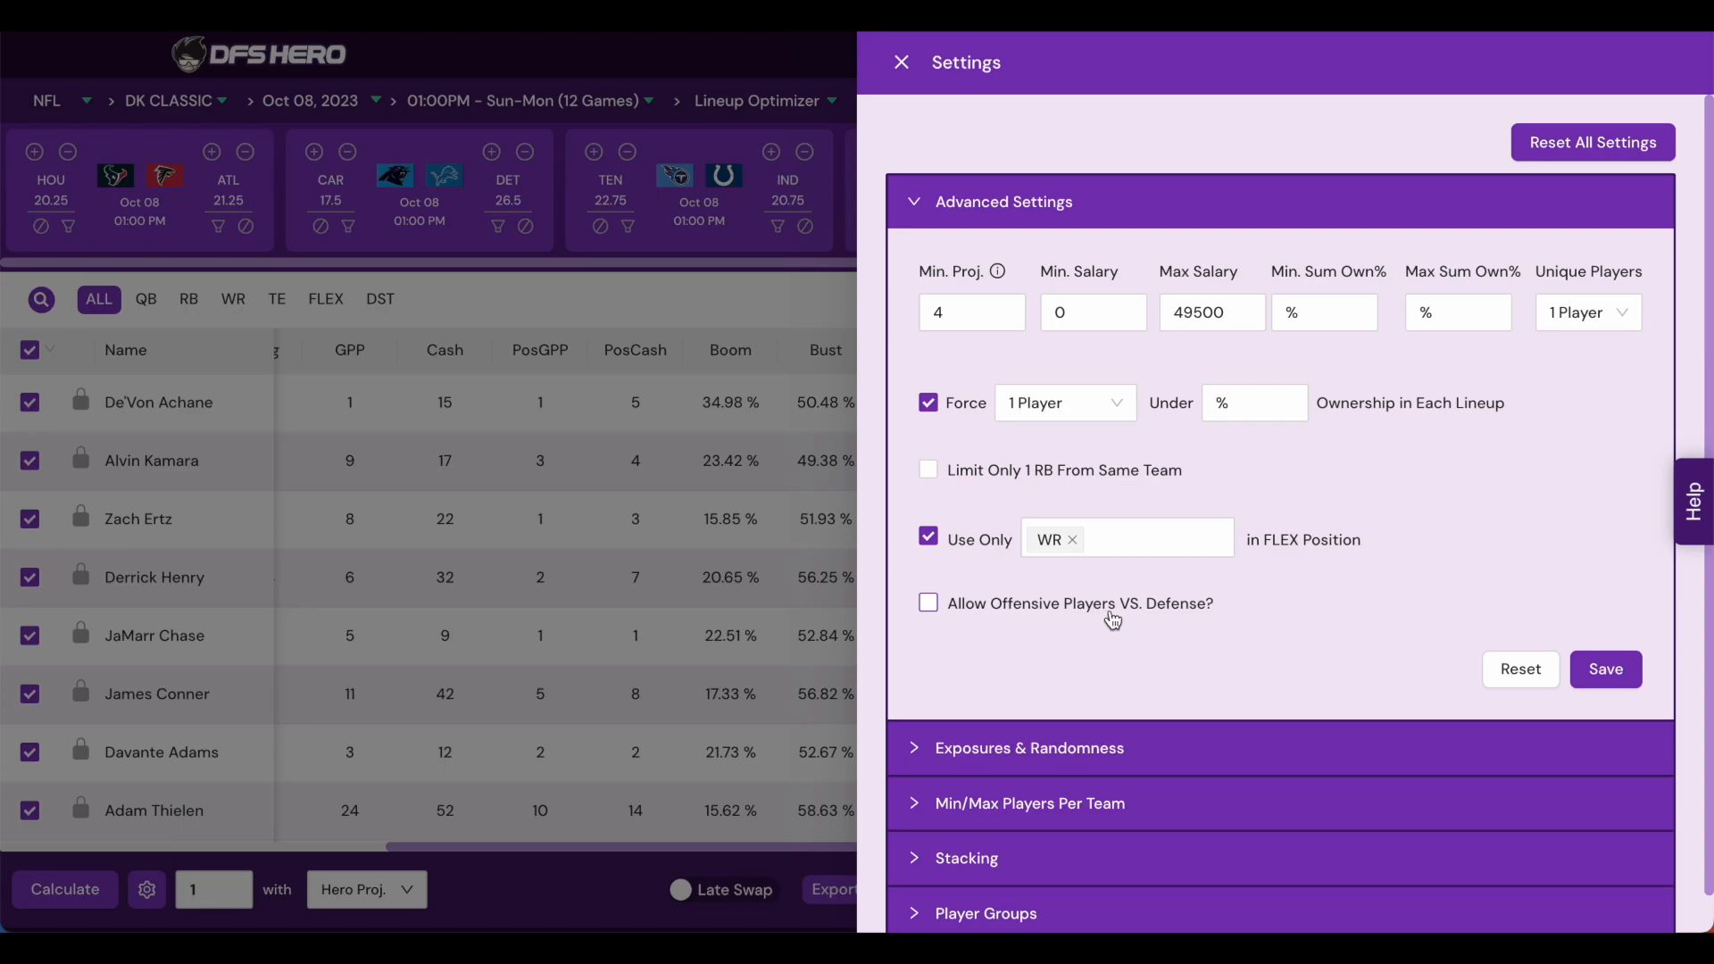
# - In Exposures & Randomness, enable dividing the value between players for Min Exposure and Randomness
pyautogui.click(1002, 196)
pyautogui.click(1058, 262)
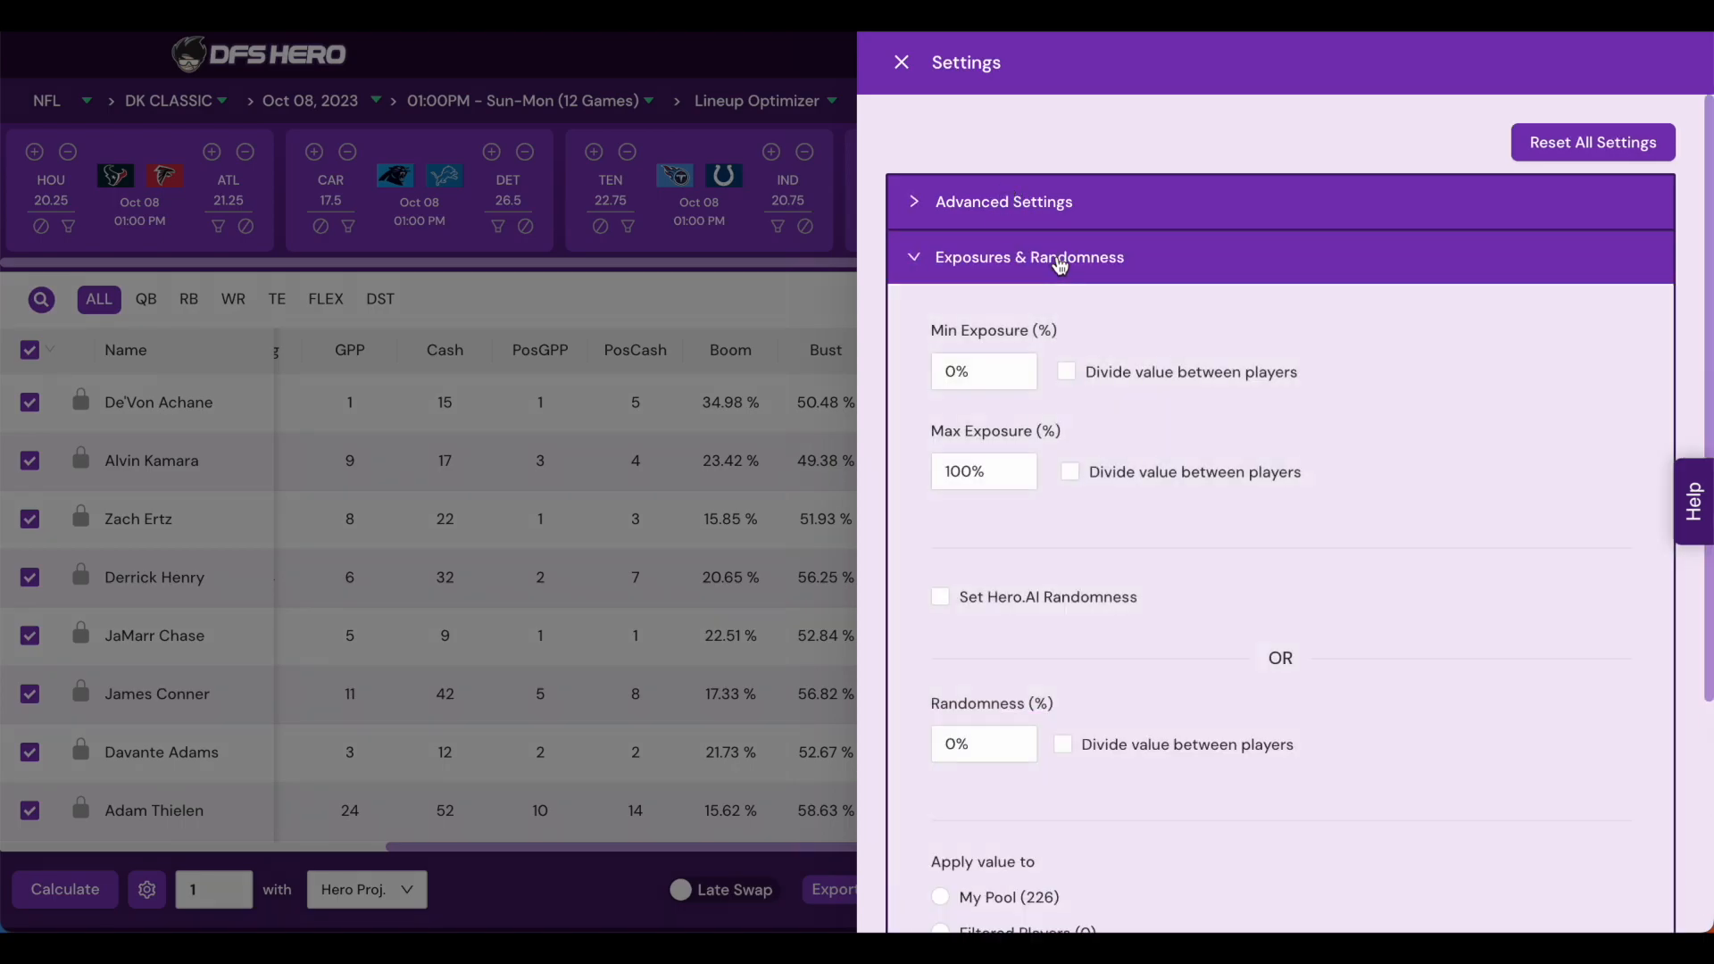
pyautogui.scroll(-2, 1456, 518)
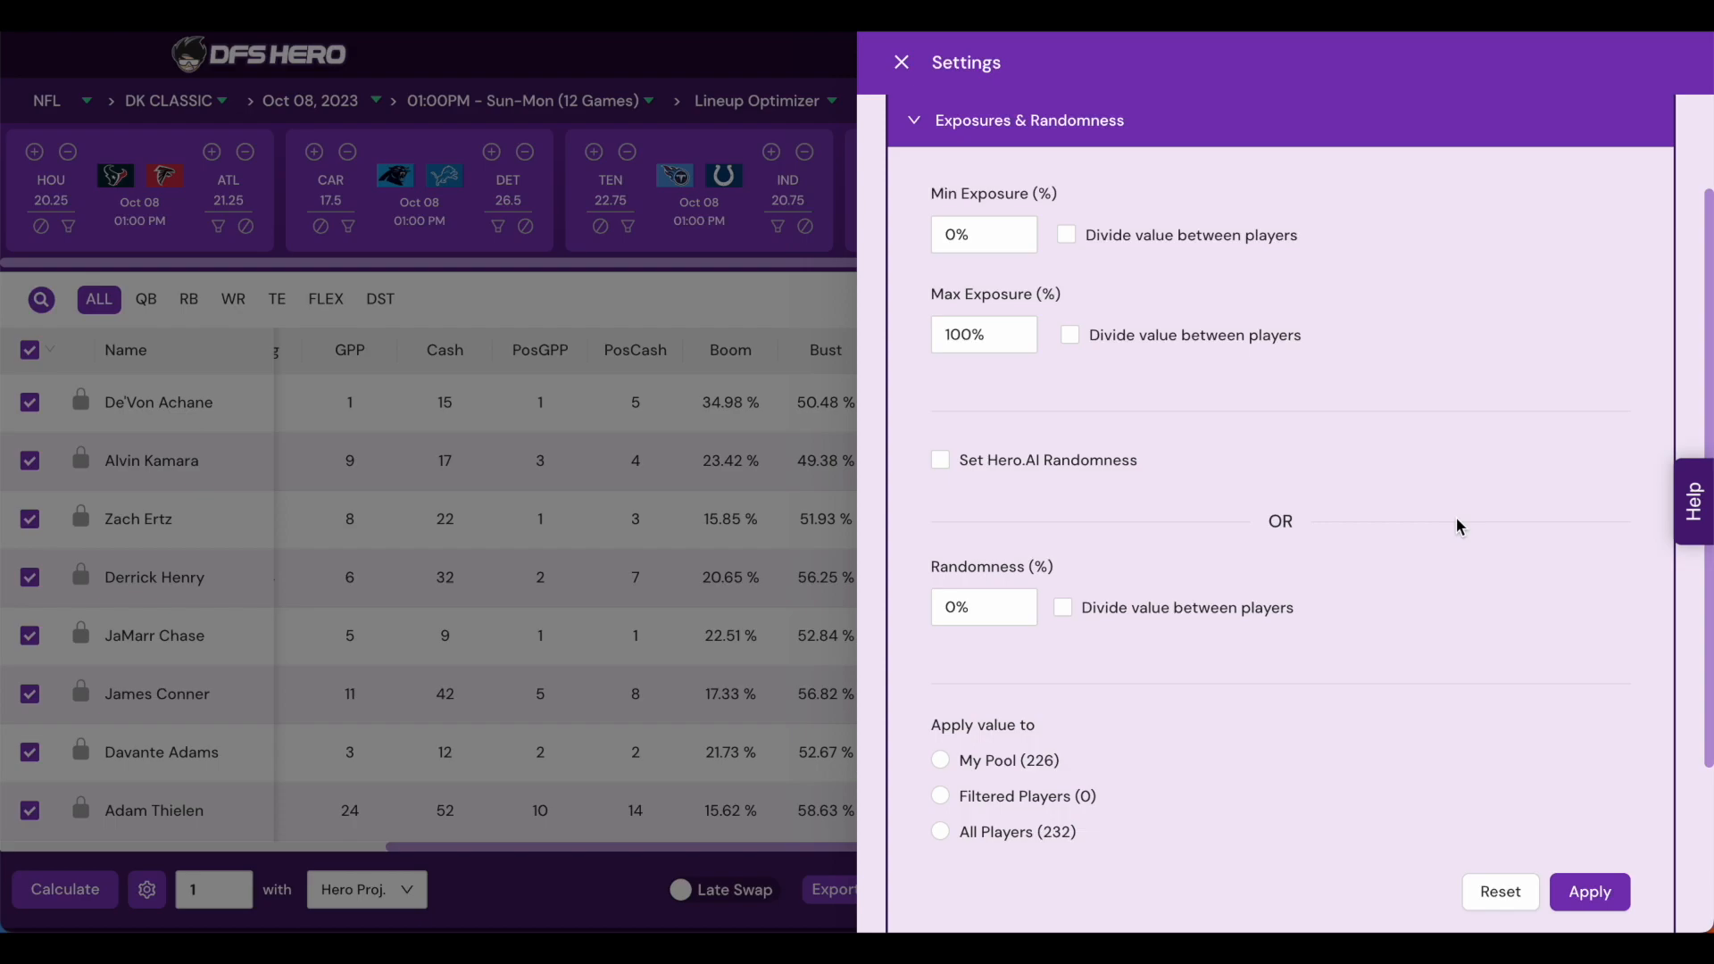
pyautogui.click(1172, 238)
pyautogui.click(1198, 623)
# - Set team limits to a minimum of 1 and maximum of 2 players, raising IND's maximum to 3
pyautogui.scroll(2, 1325, 596)
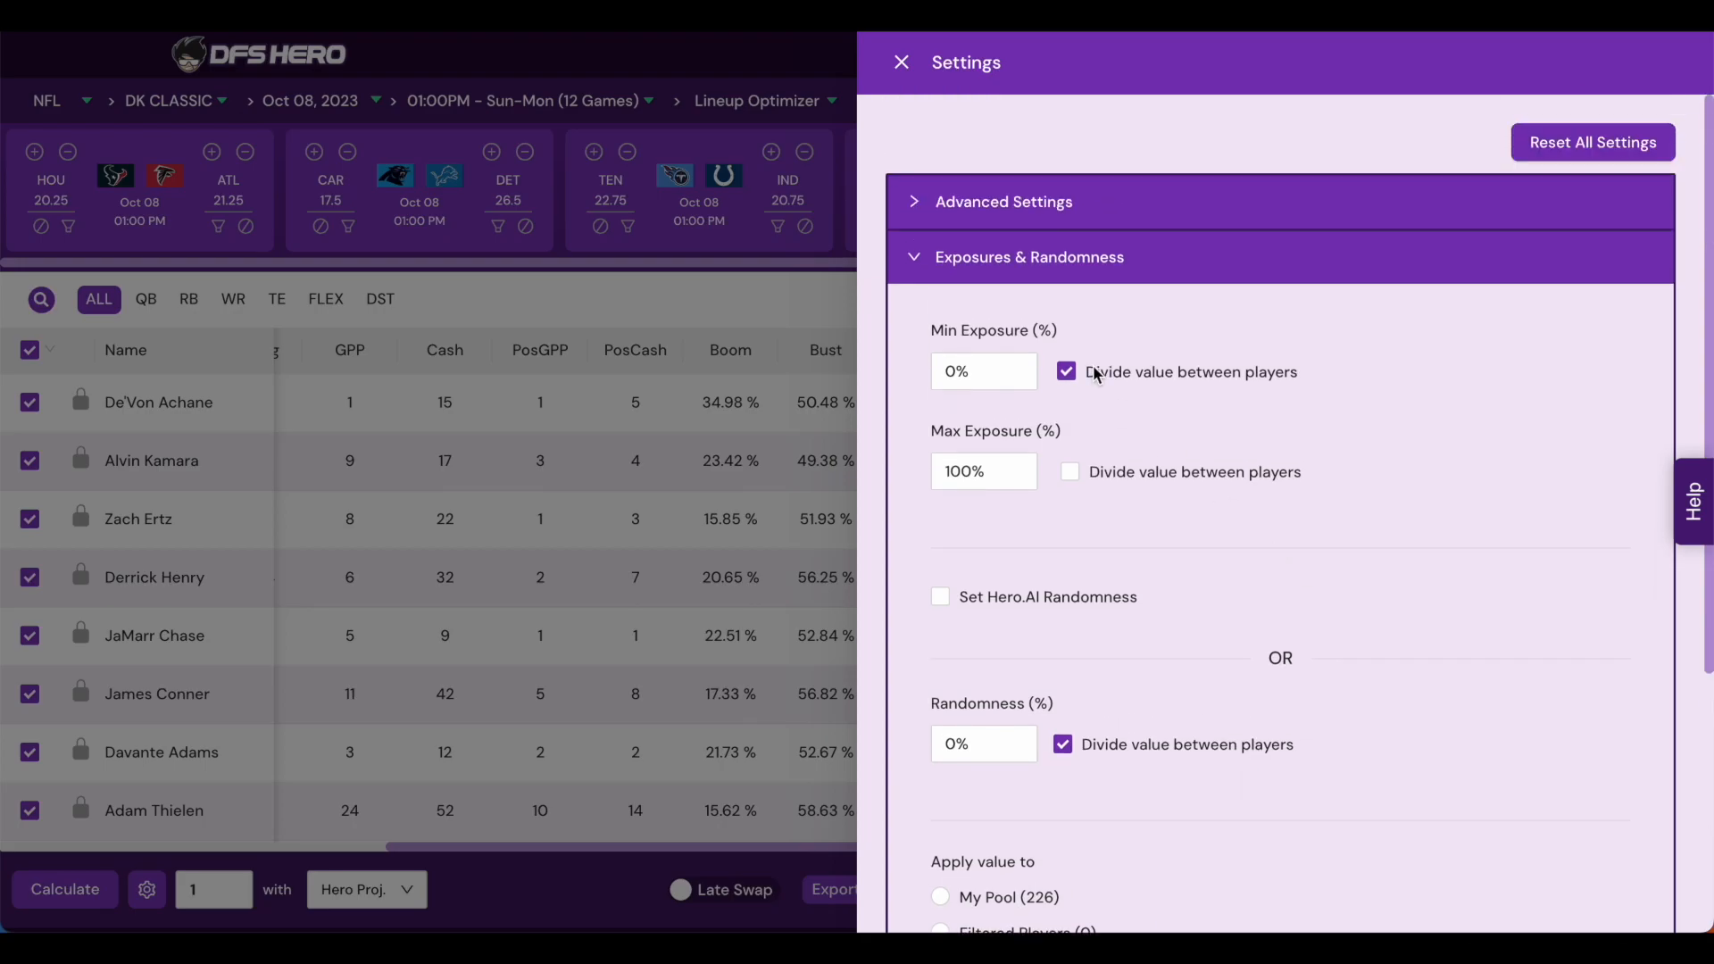
pyautogui.click(1048, 260)
pyautogui.click(1152, 336)
pyautogui.scroll(-1, 1583, 606)
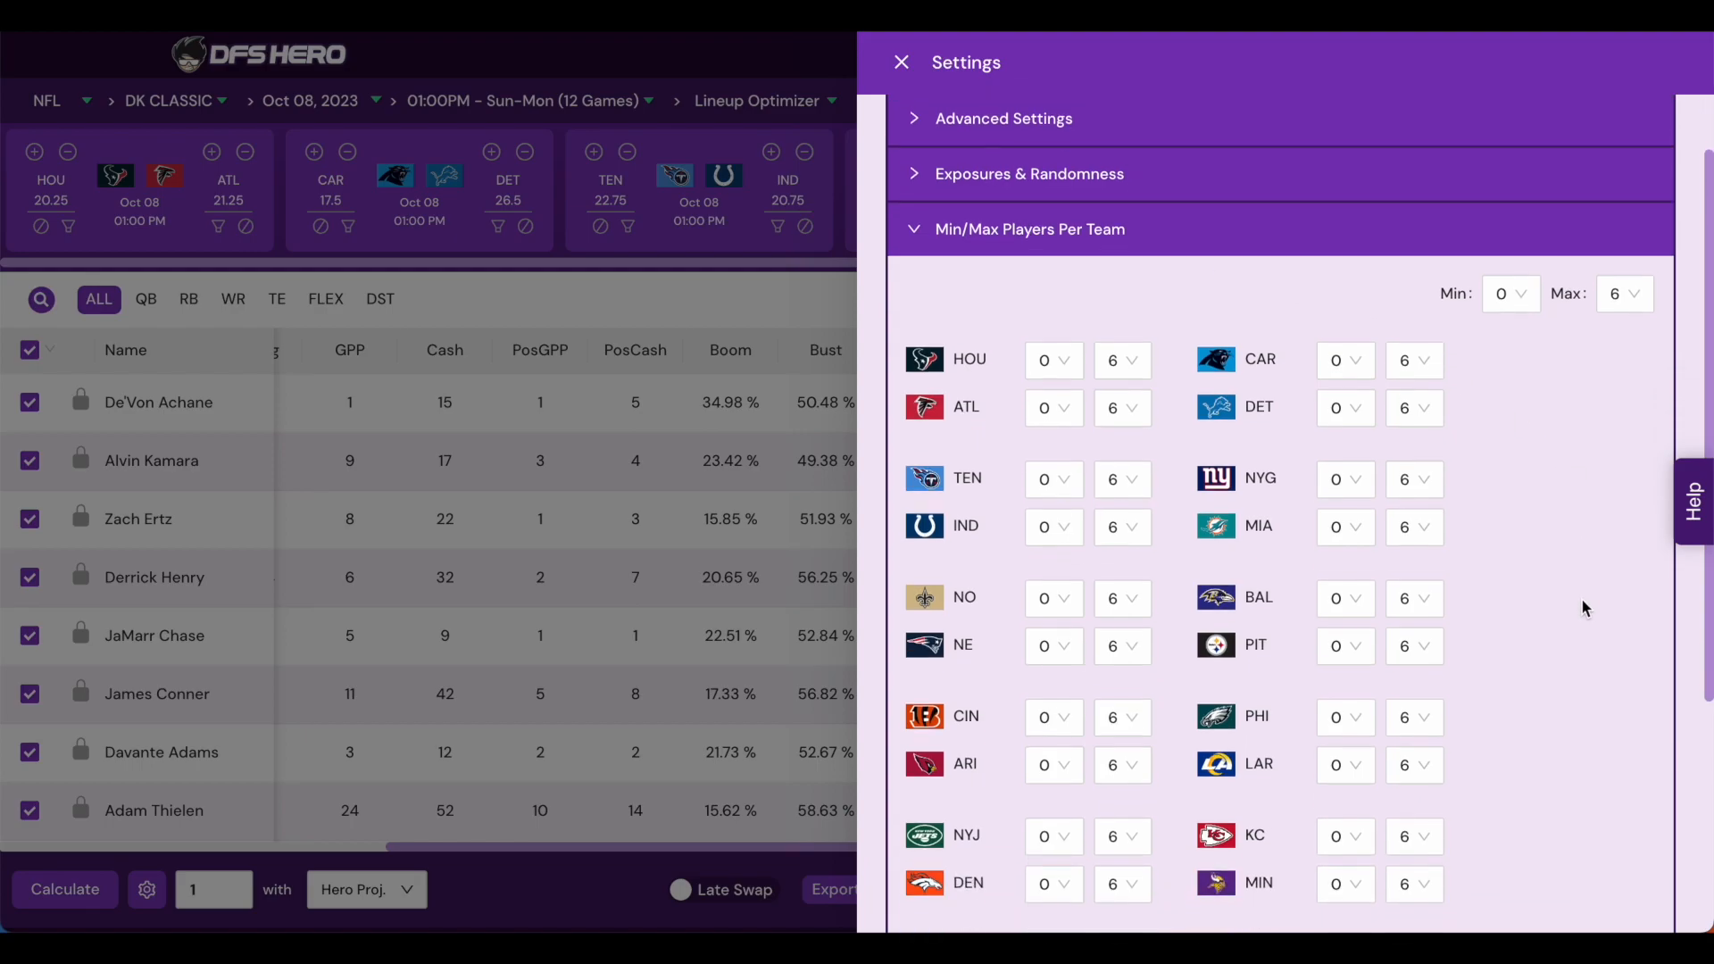
pyautogui.scroll(-1, 1581, 598)
pyautogui.scroll(1, 1575, 571)
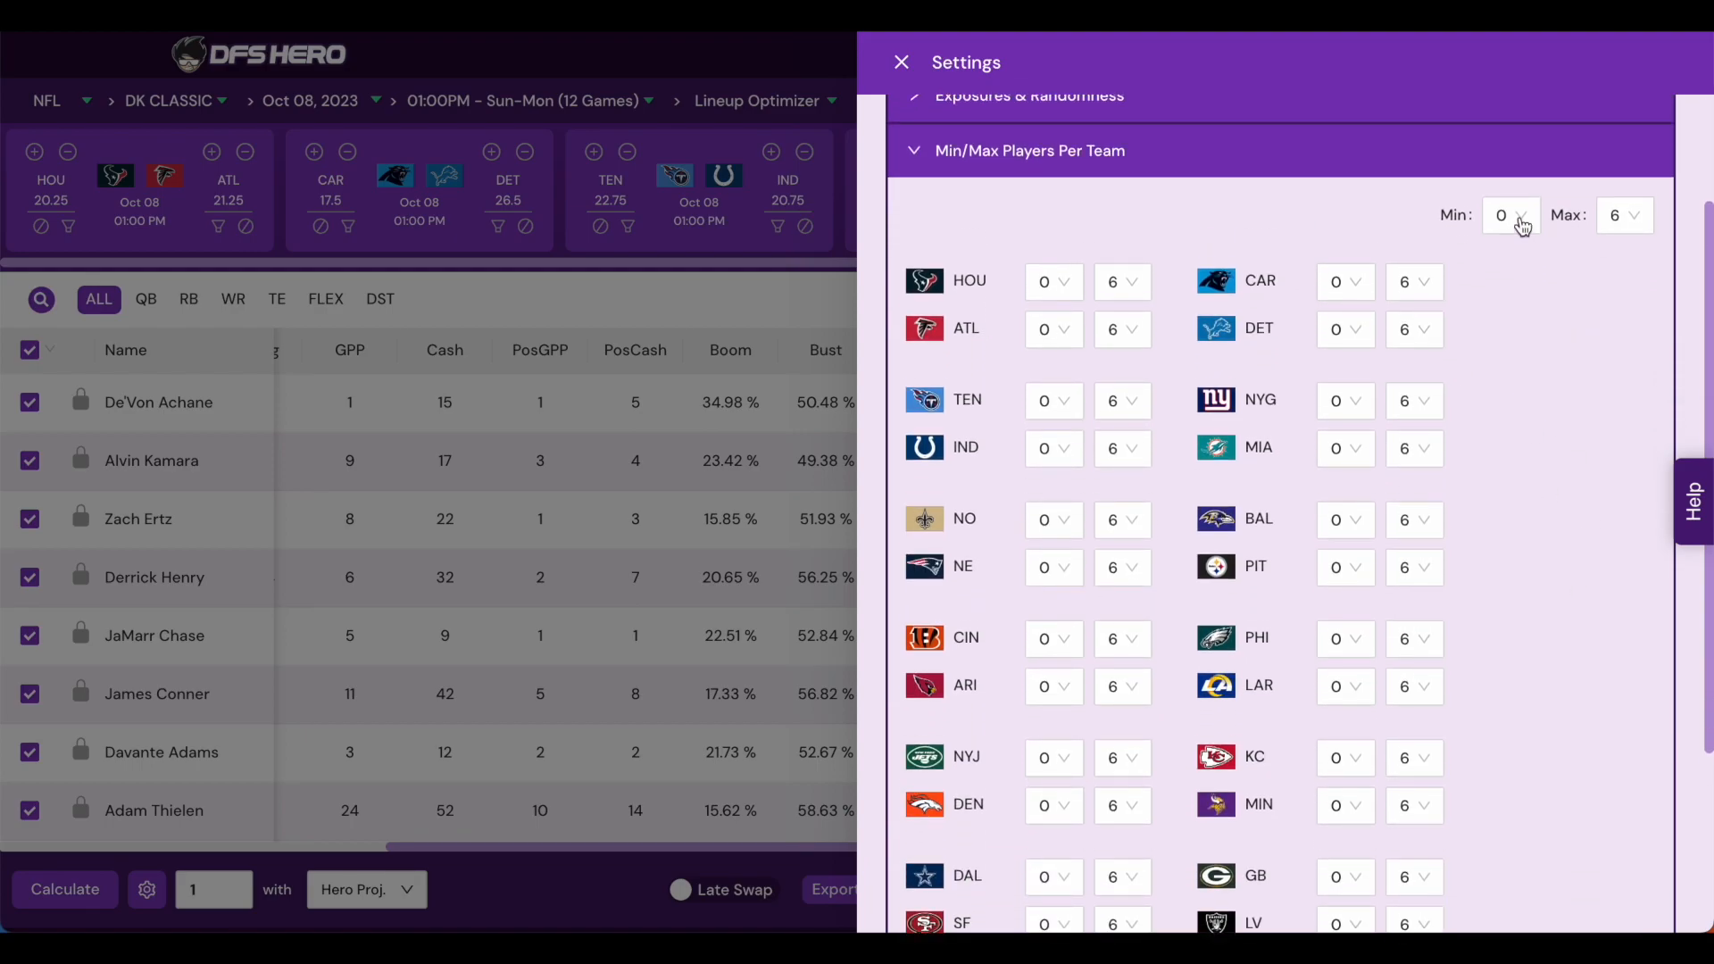
pyautogui.click(1633, 235)
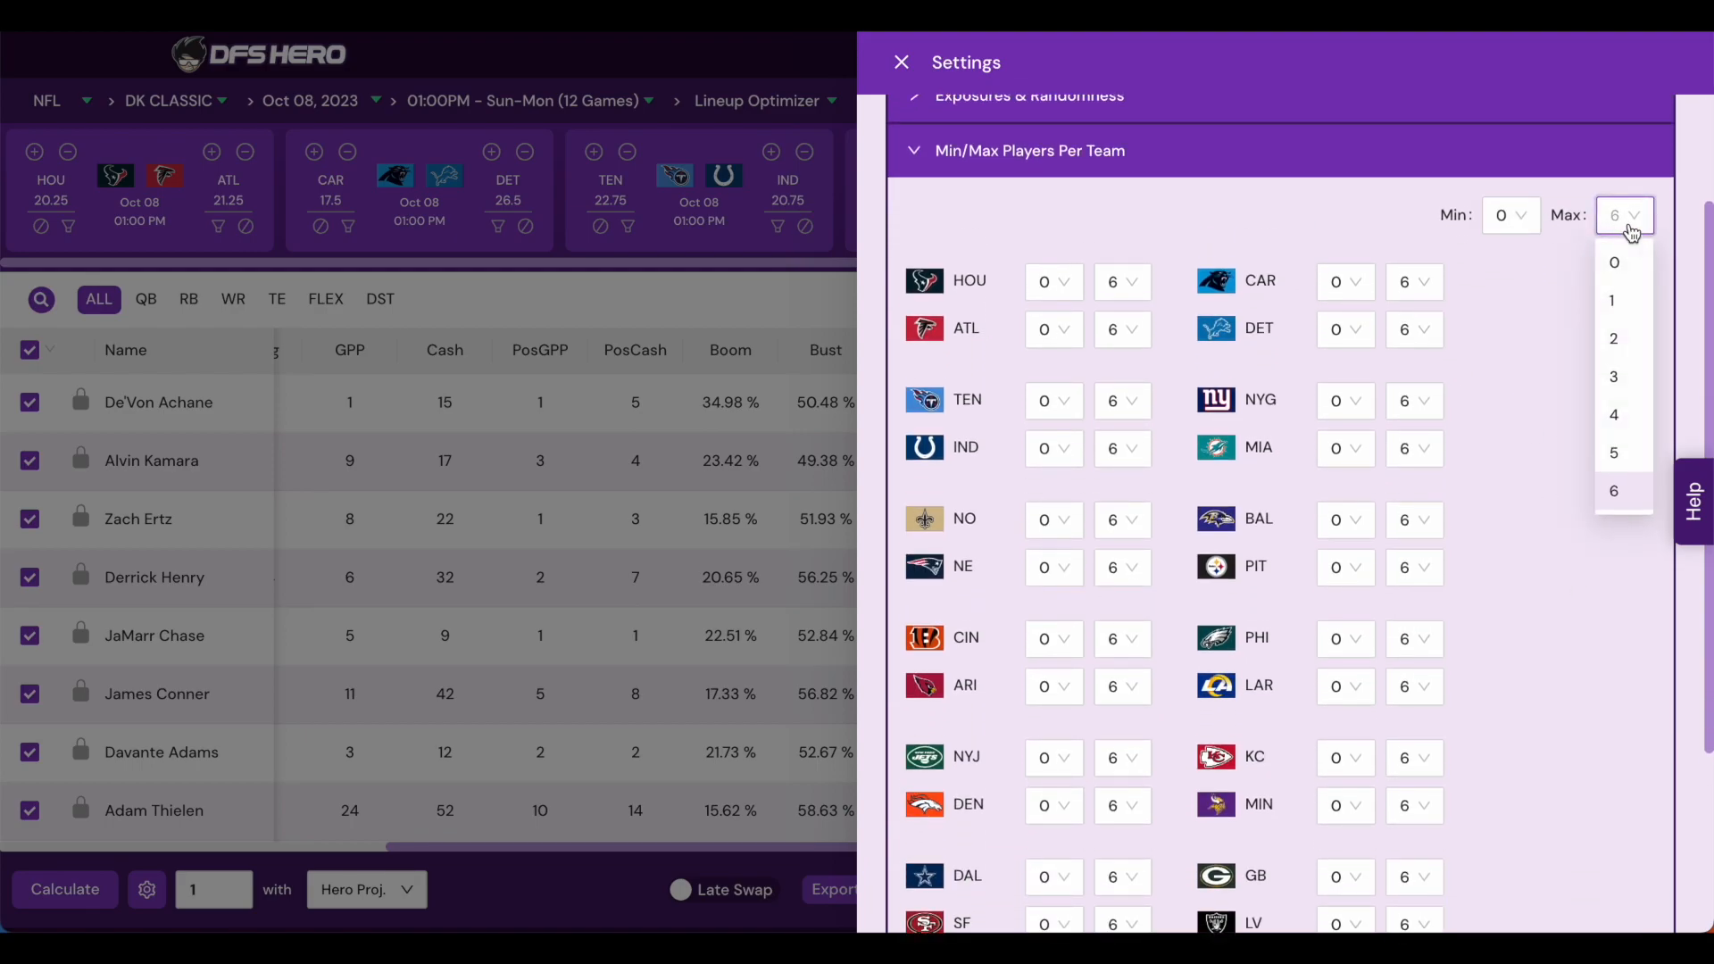
pyautogui.click(1620, 340)
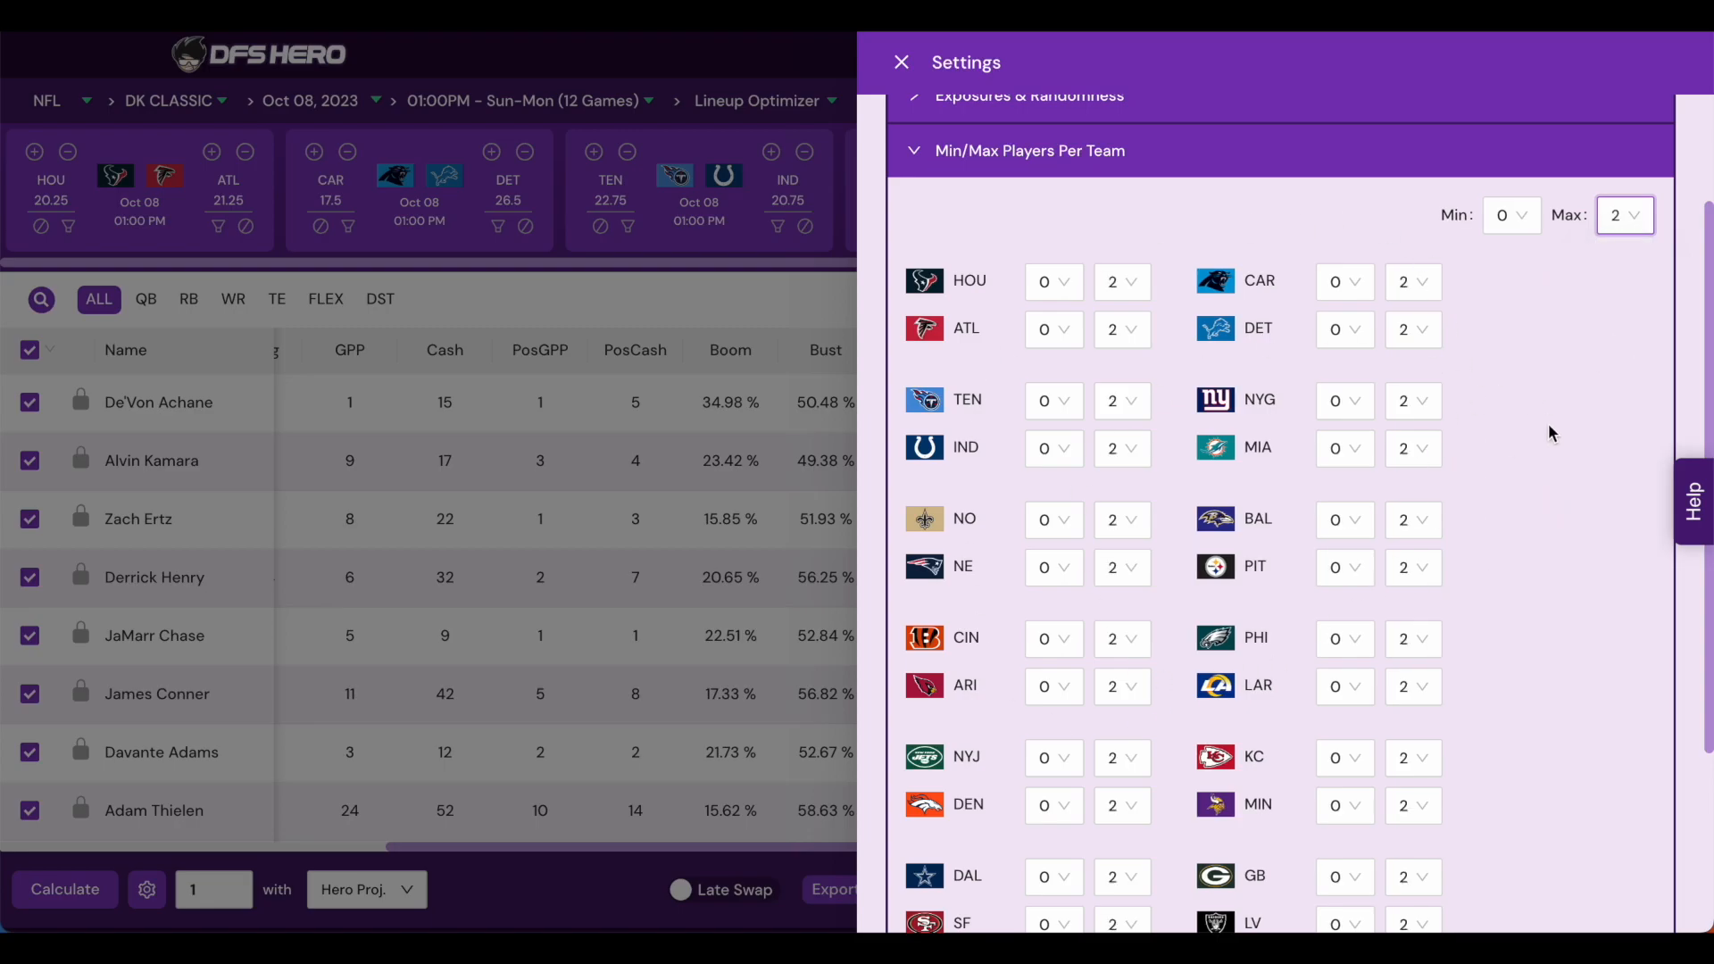
pyautogui.click(1515, 227)
pyautogui.click(1508, 299)
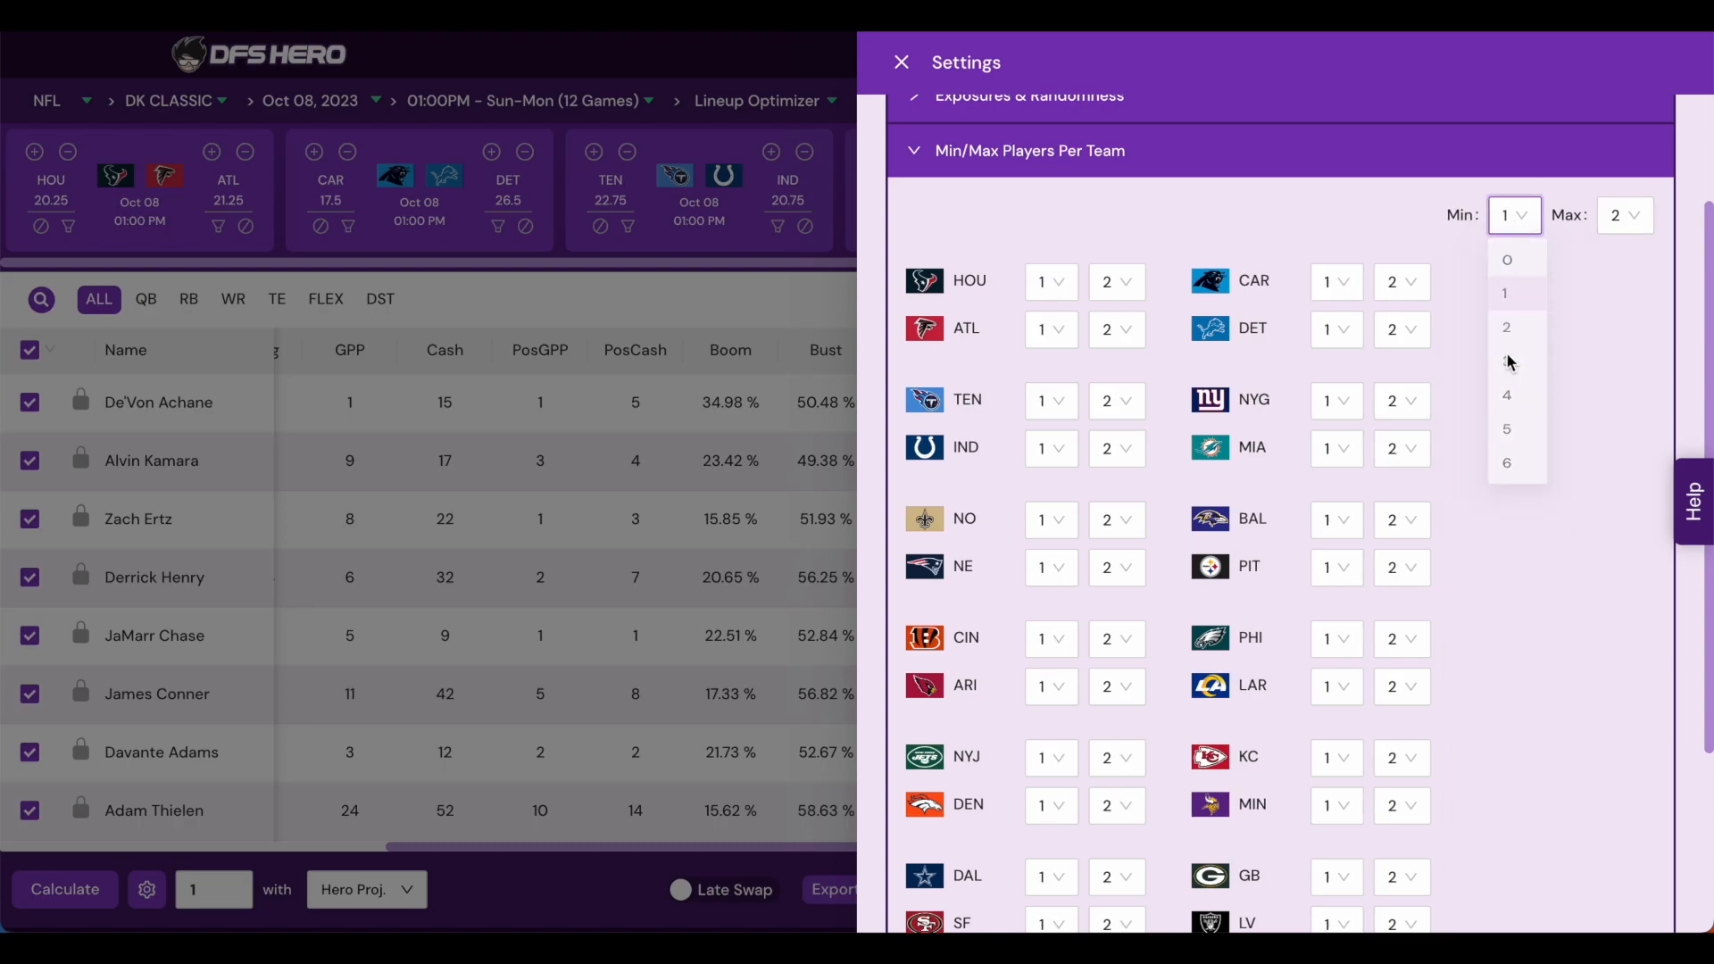
pyautogui.click(1114, 450)
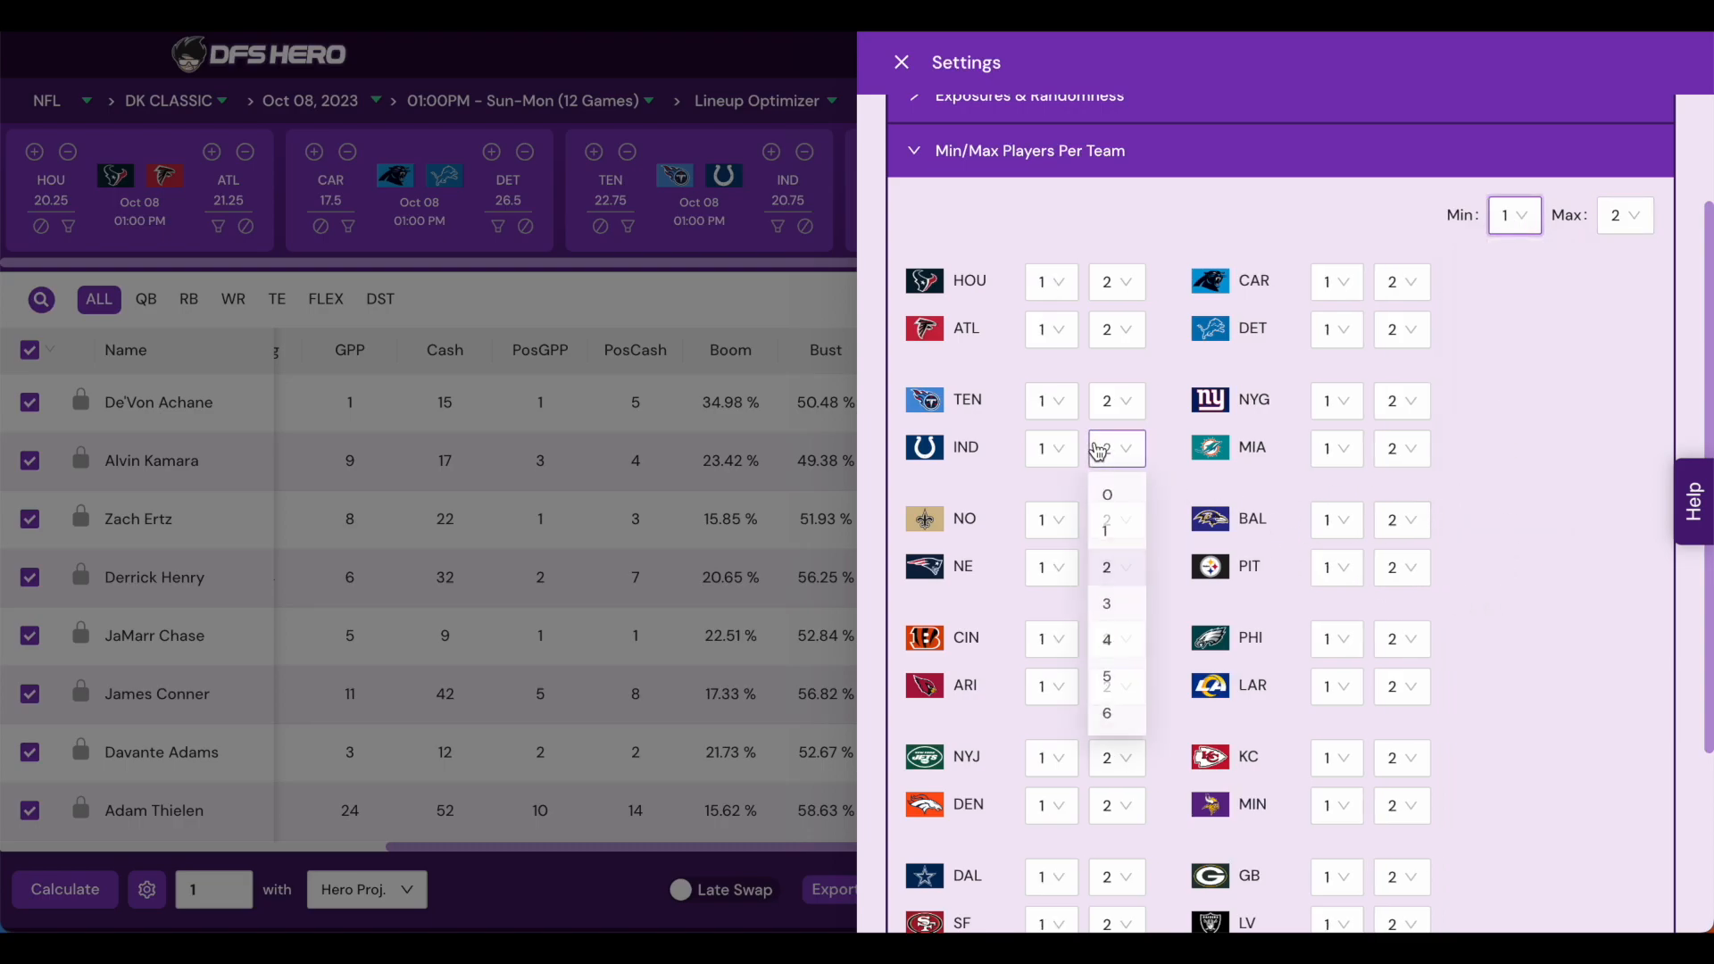
pyautogui.click(1122, 609)
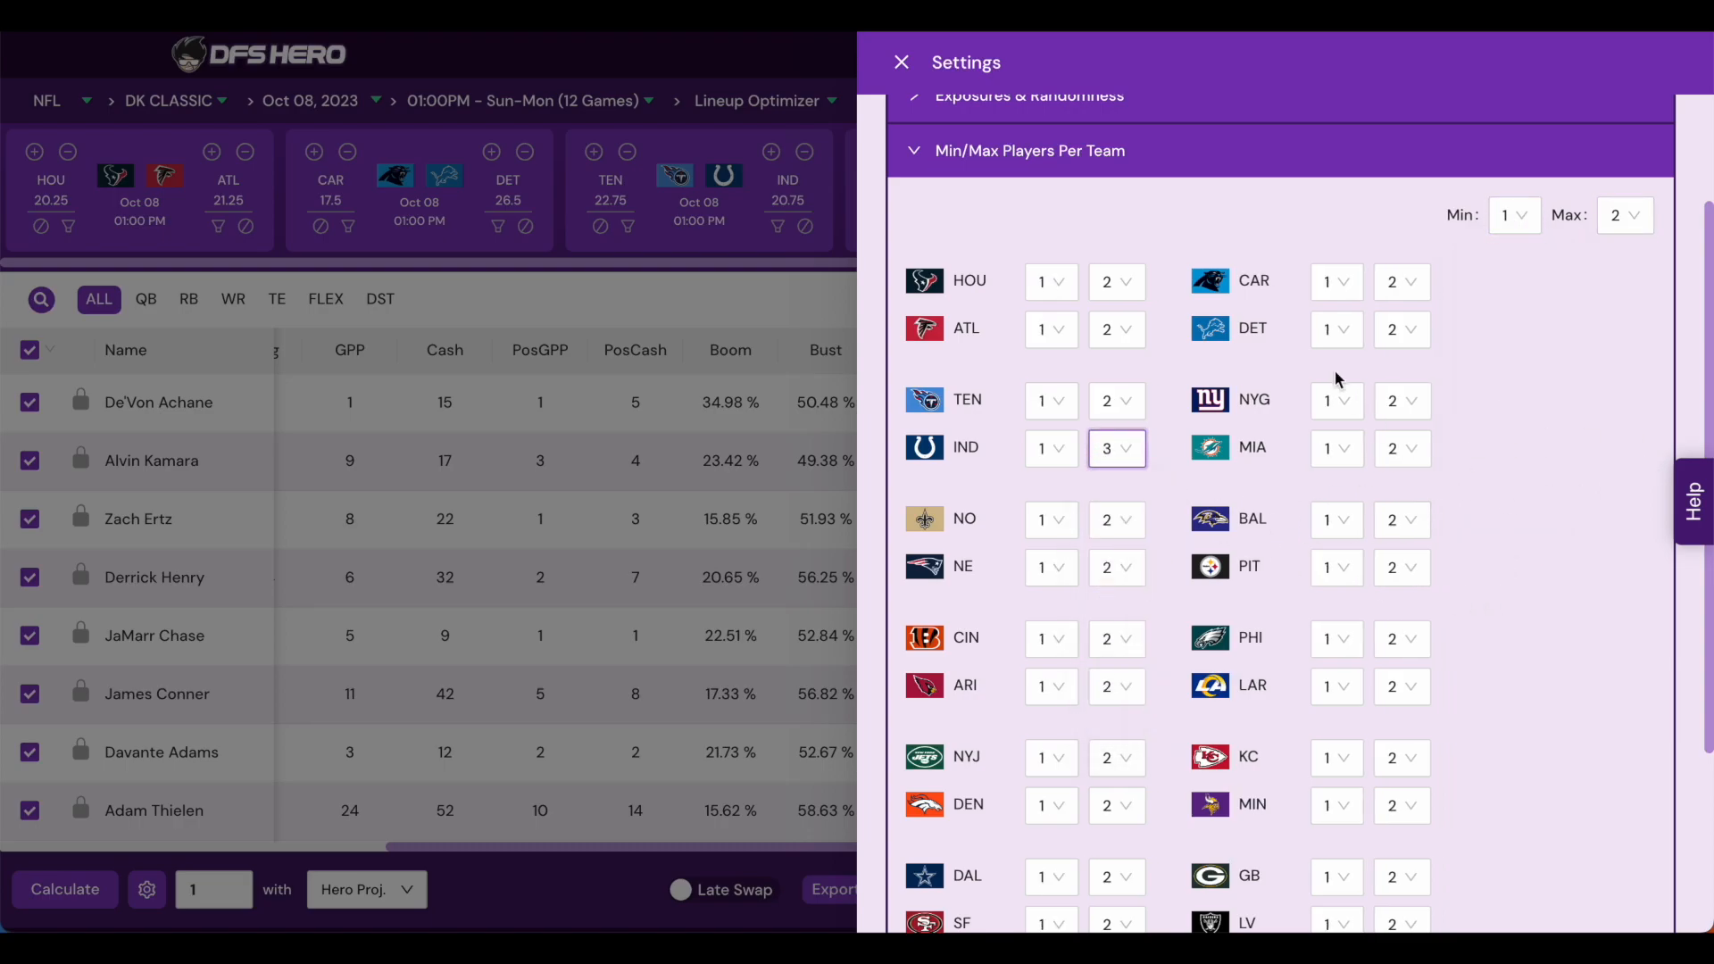
# - Enable a position stack pairing the QB with at least 1 WR from the same team
pyautogui.scroll(-3, 1511, 487)
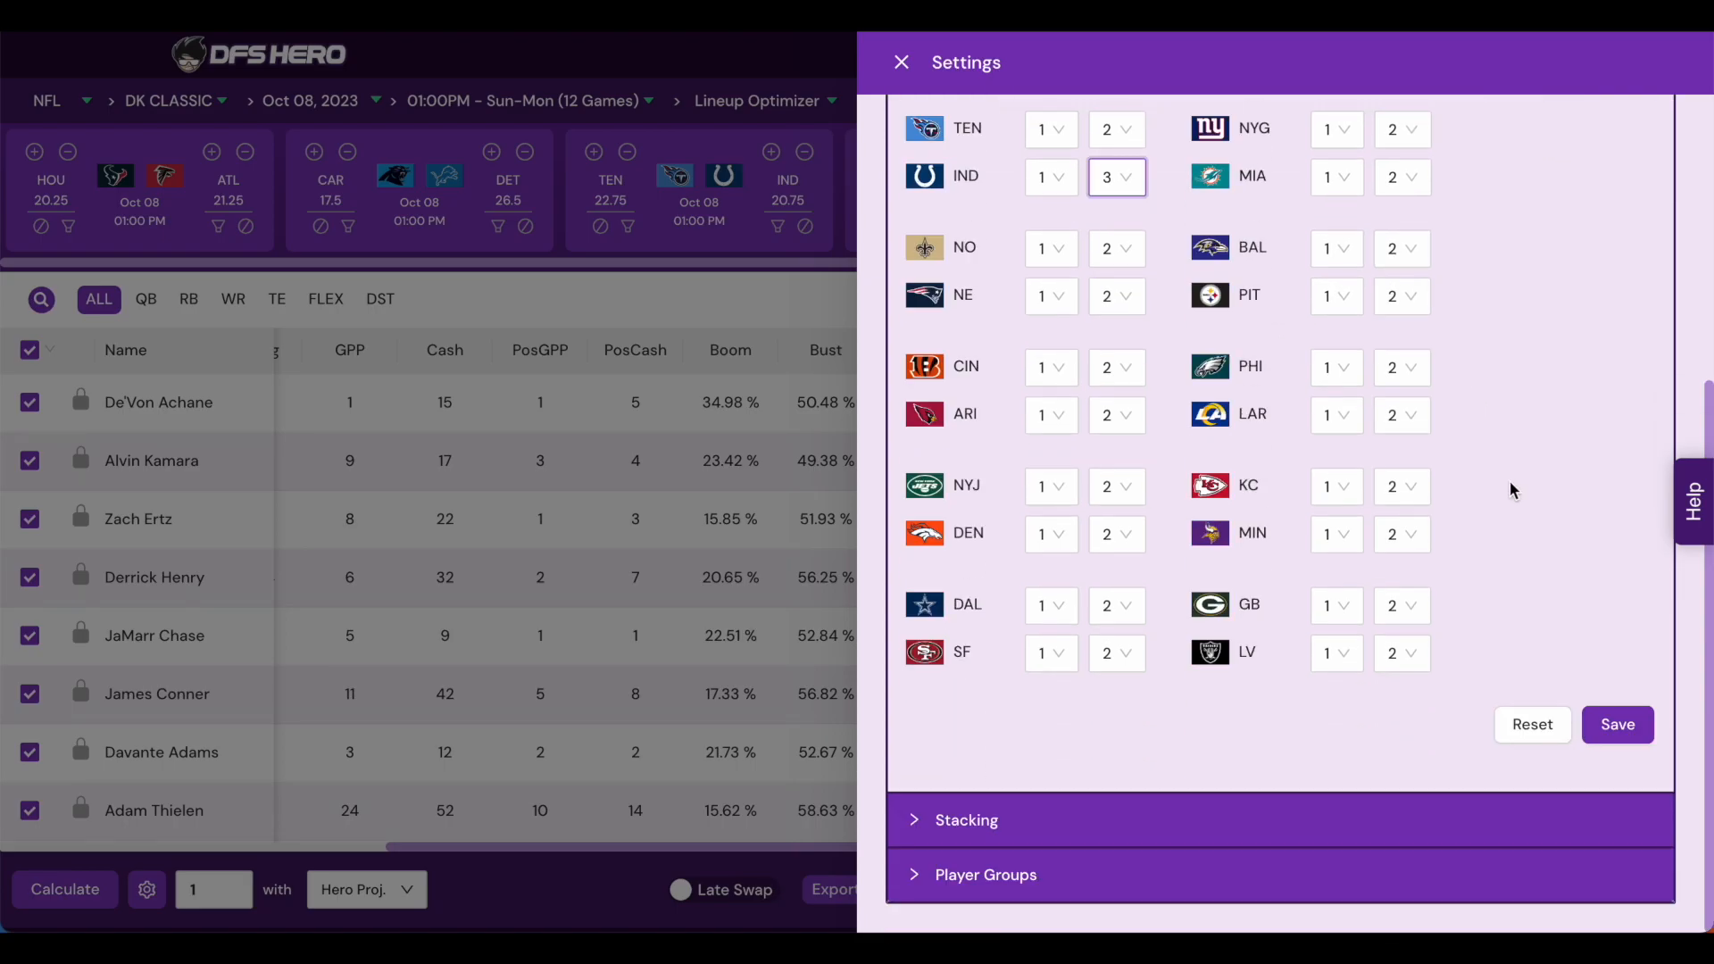
pyautogui.click(959, 823)
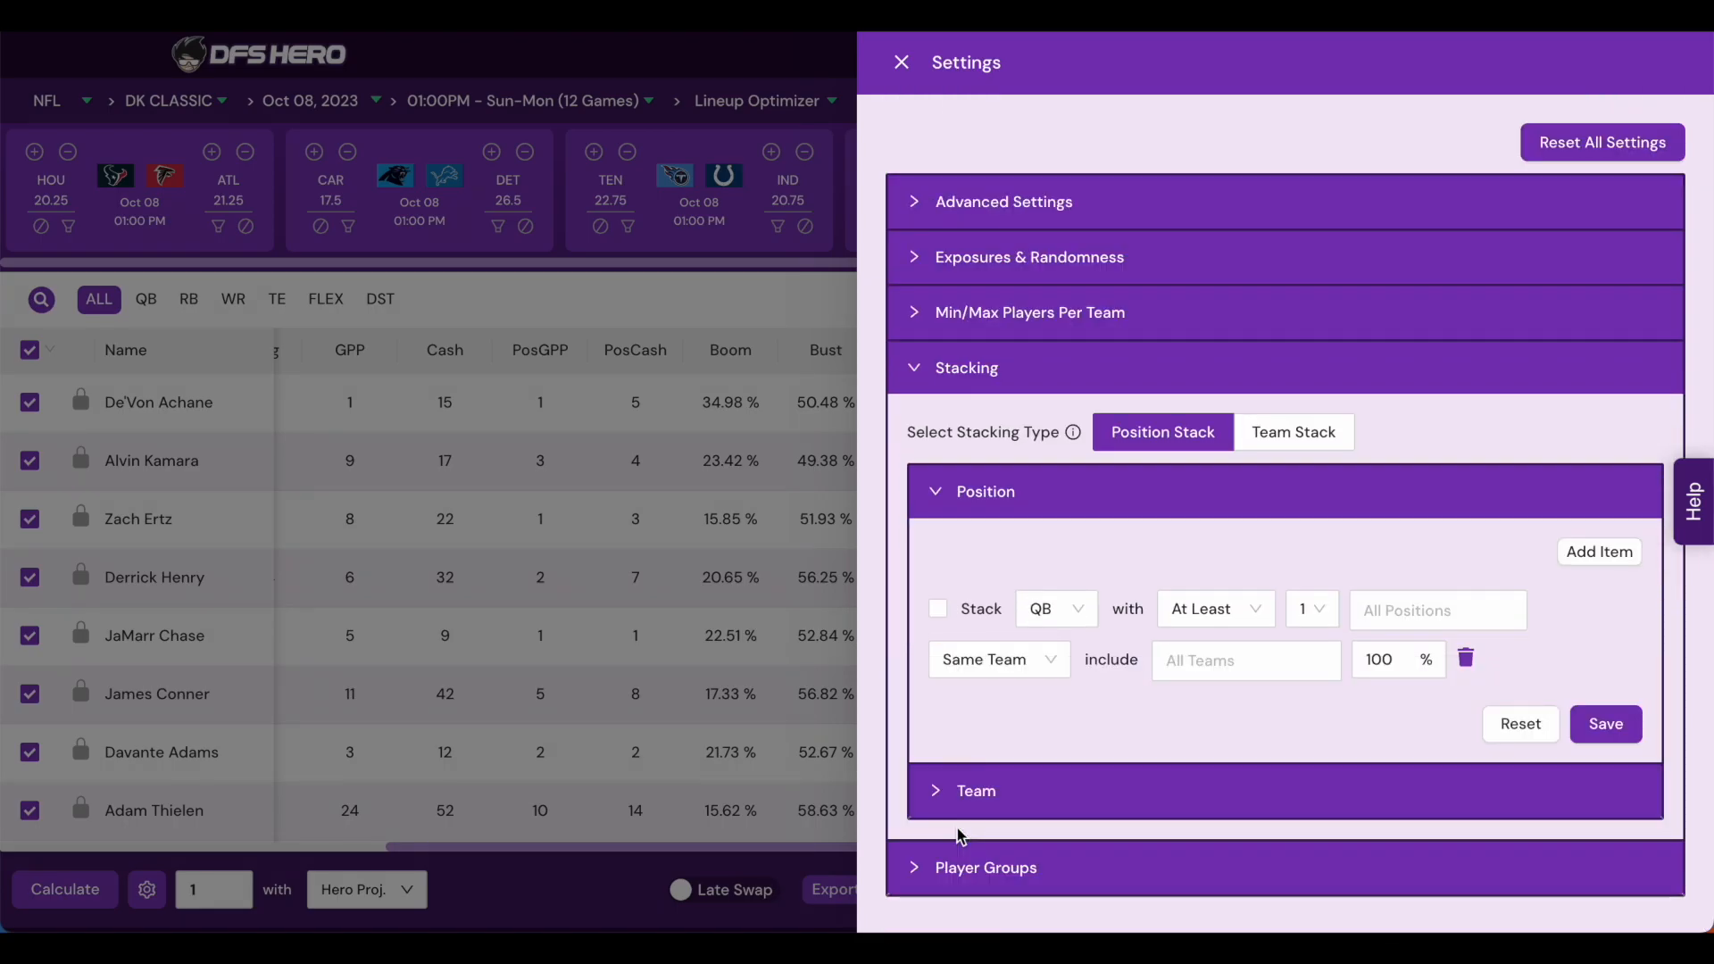
pyautogui.click(1155, 641)
pyautogui.click(939, 611)
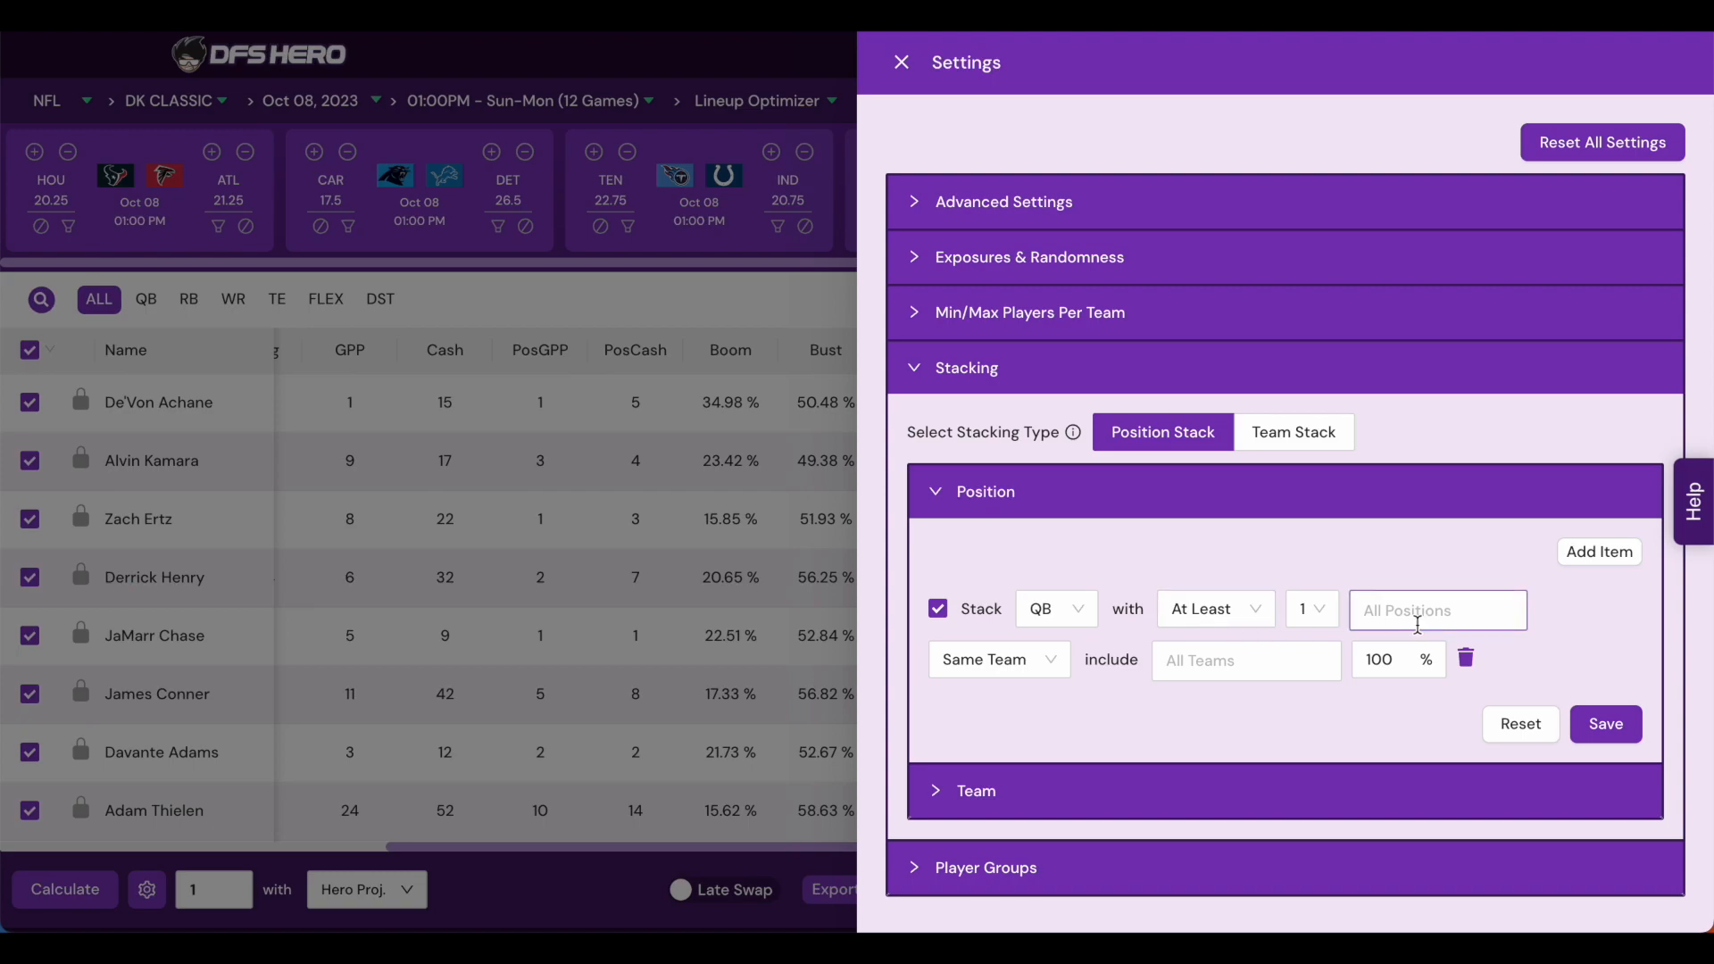
pyautogui.click(1418, 625)
pyautogui.write('wr')
pyautogui.click(1421, 666)
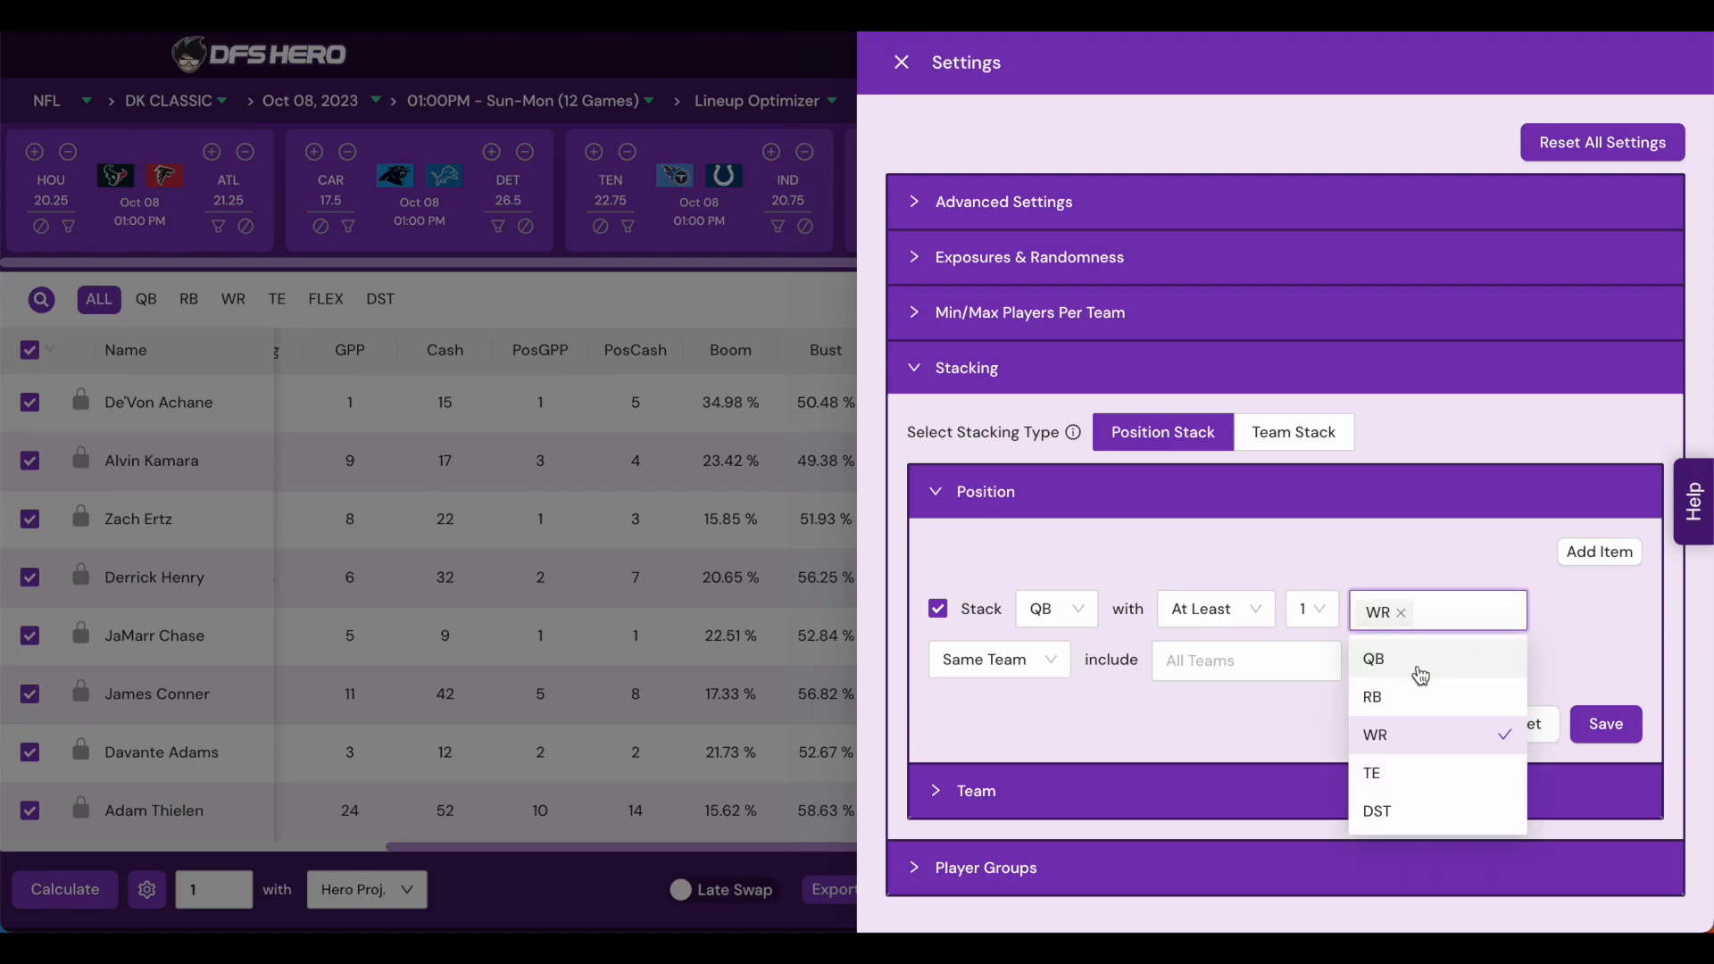
# - Limit the QB–WR stack to include the CIN team
pyautogui.click(1209, 668)
pyautogui.click(1223, 610)
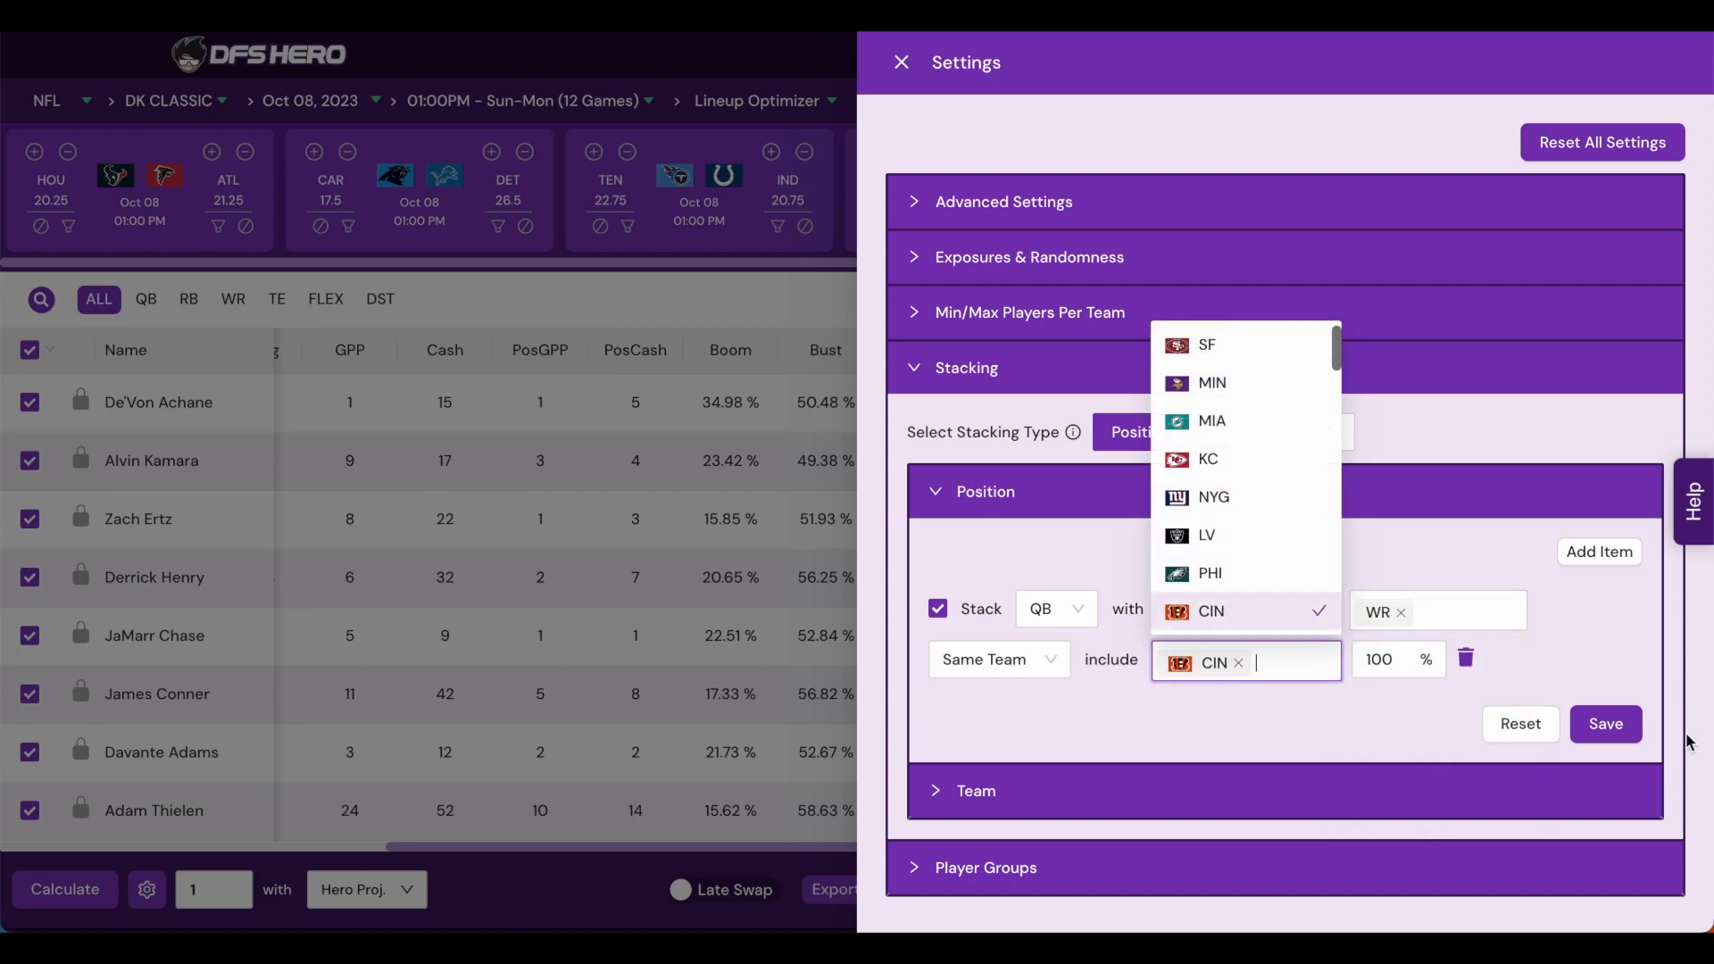
pyautogui.click(1620, 676)
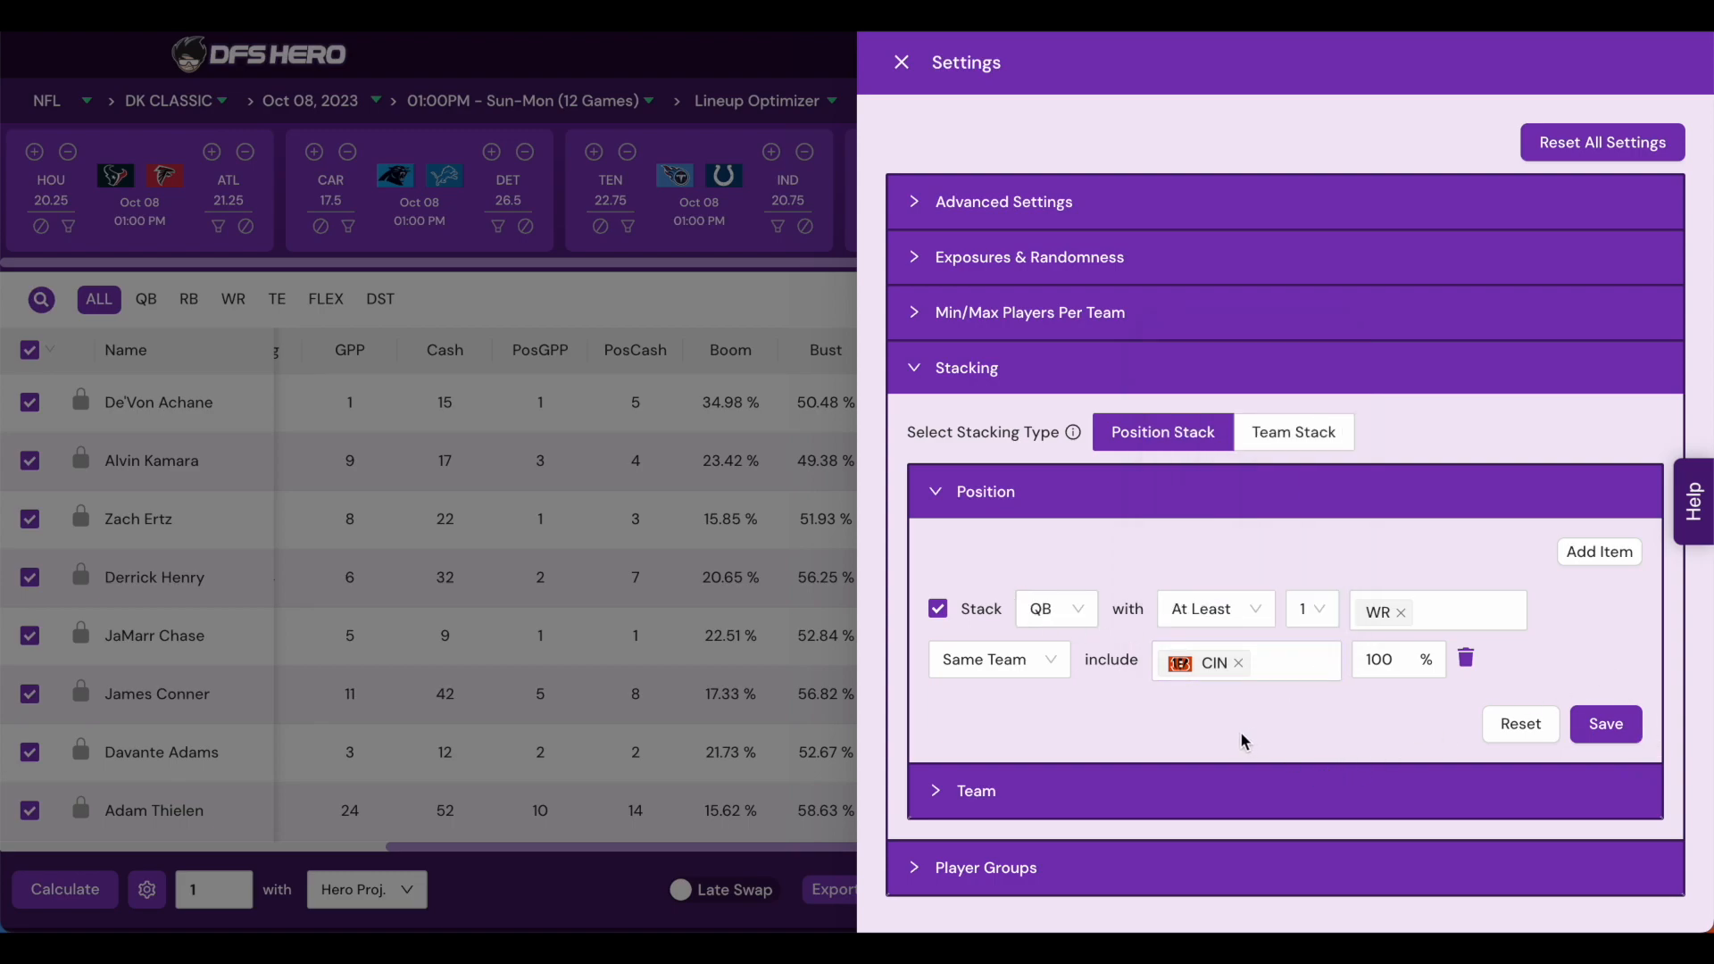
# - Add a player group requiring at least 1 of Chigoziem Okonkwo, Chris Olave and Christian McCaffrey
pyautogui.click(982, 876)
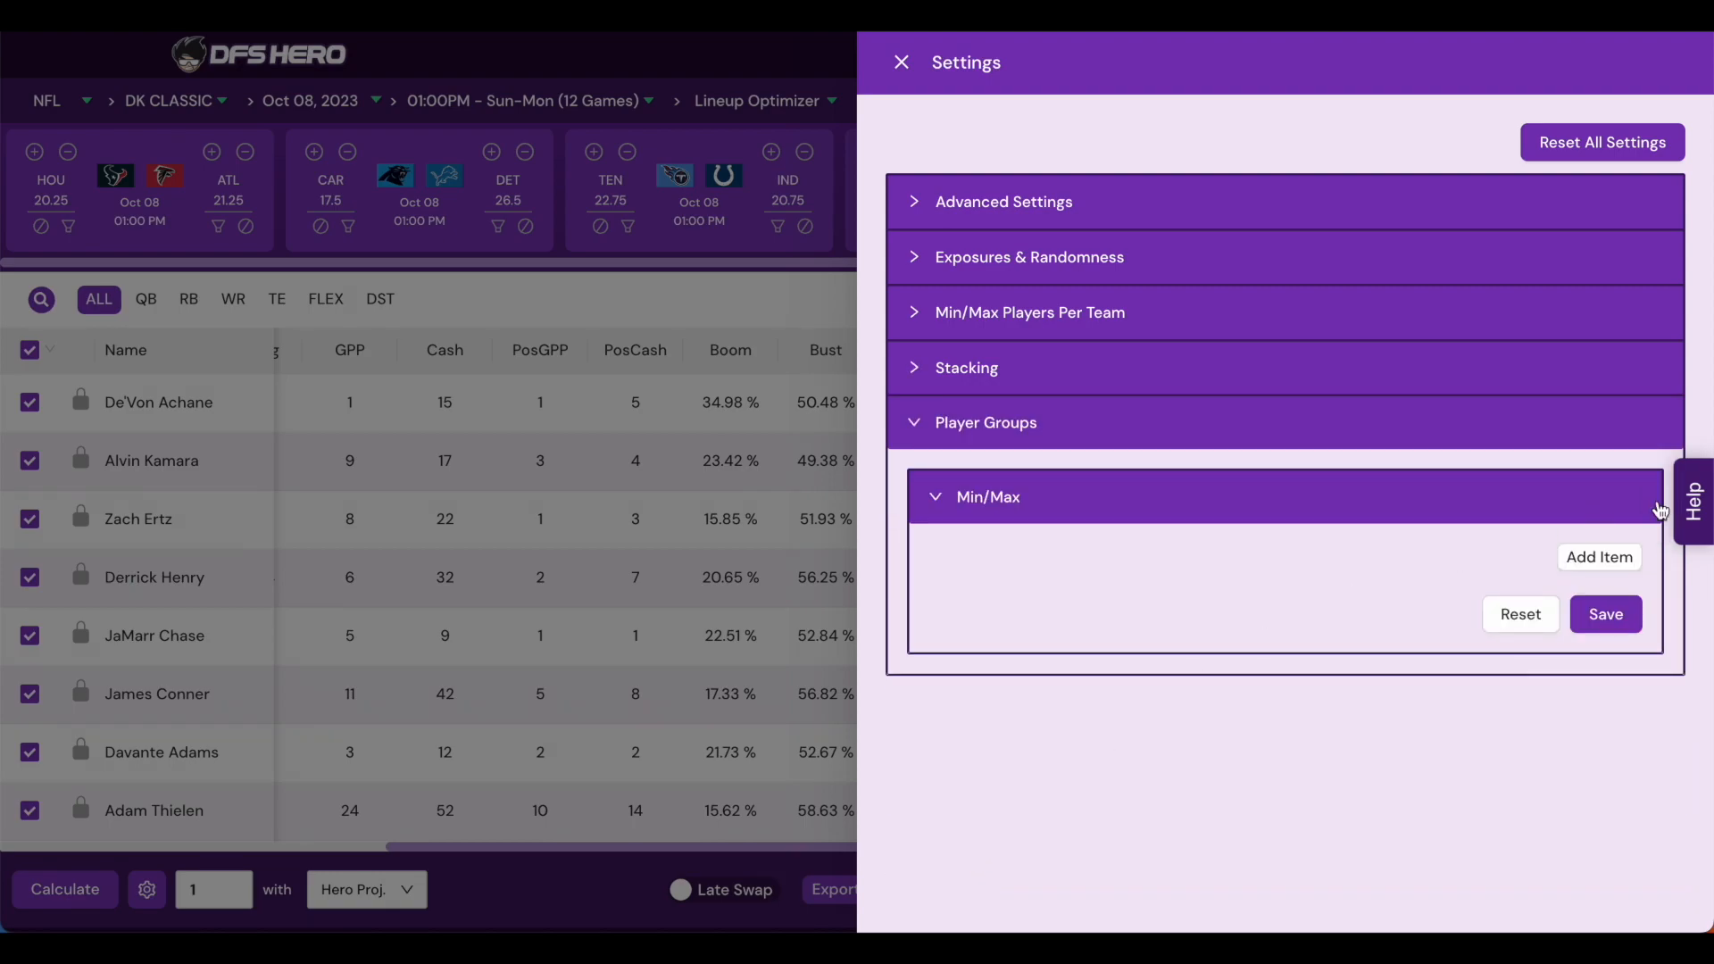
pyautogui.click(1600, 555)
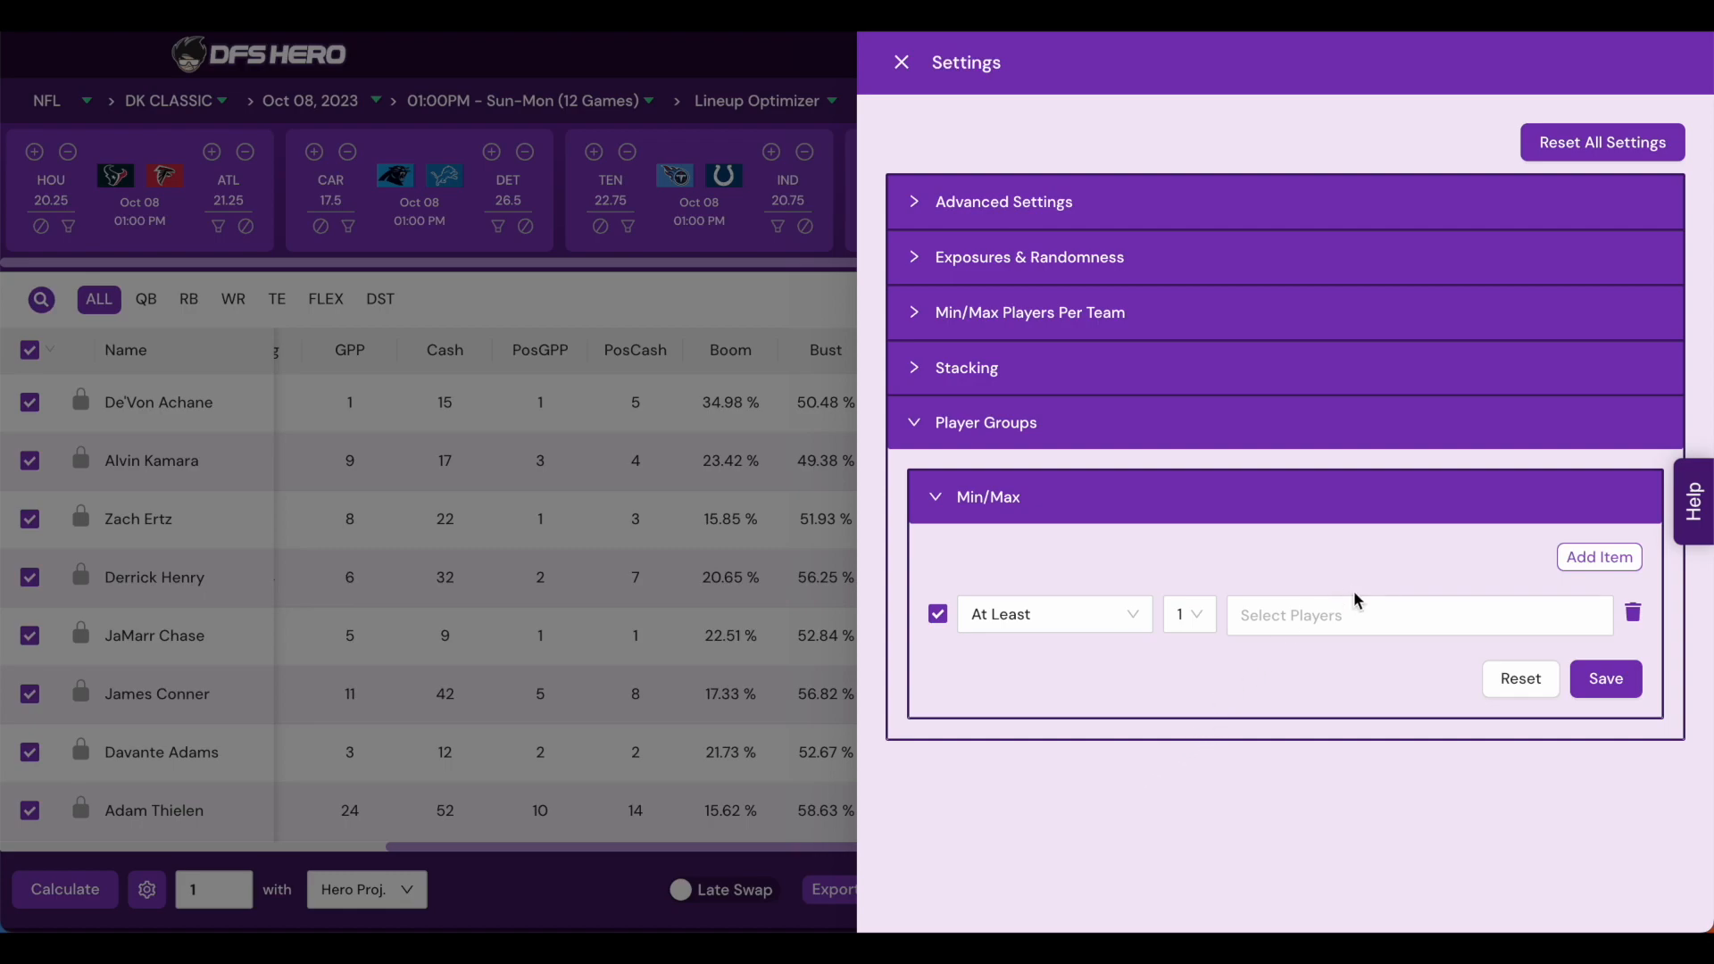
pyautogui.click(1305, 616)
pyautogui.scroll(-10, 1361, 453)
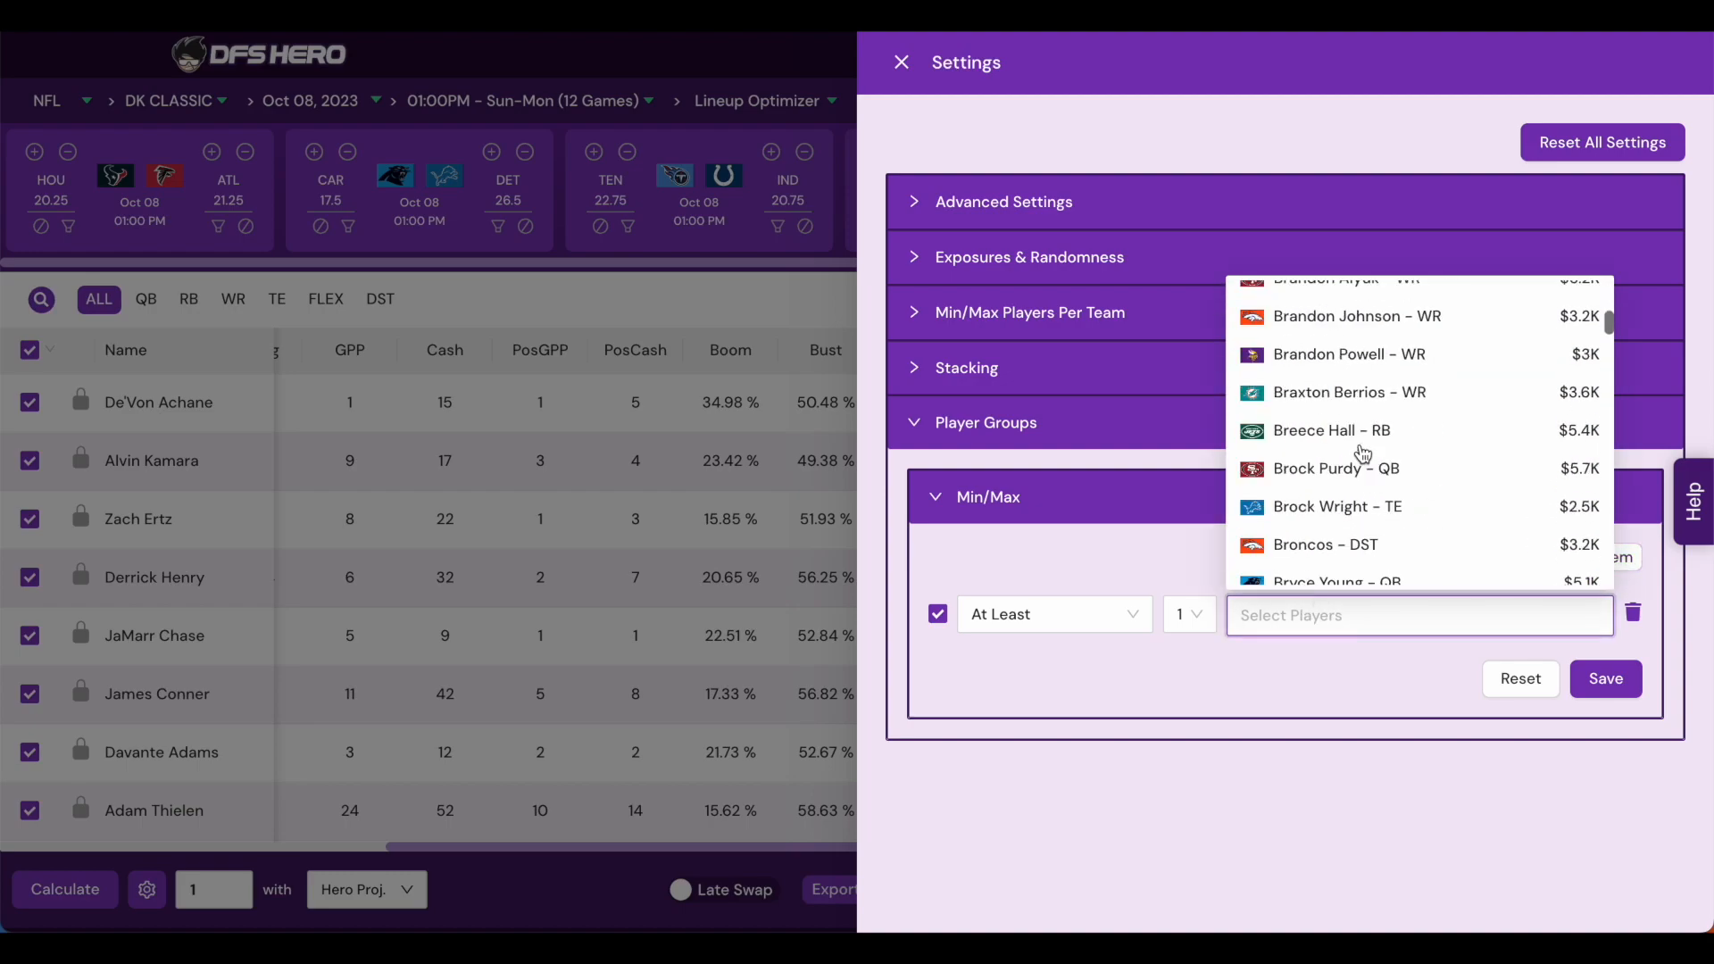
pyautogui.click(1356, 437)
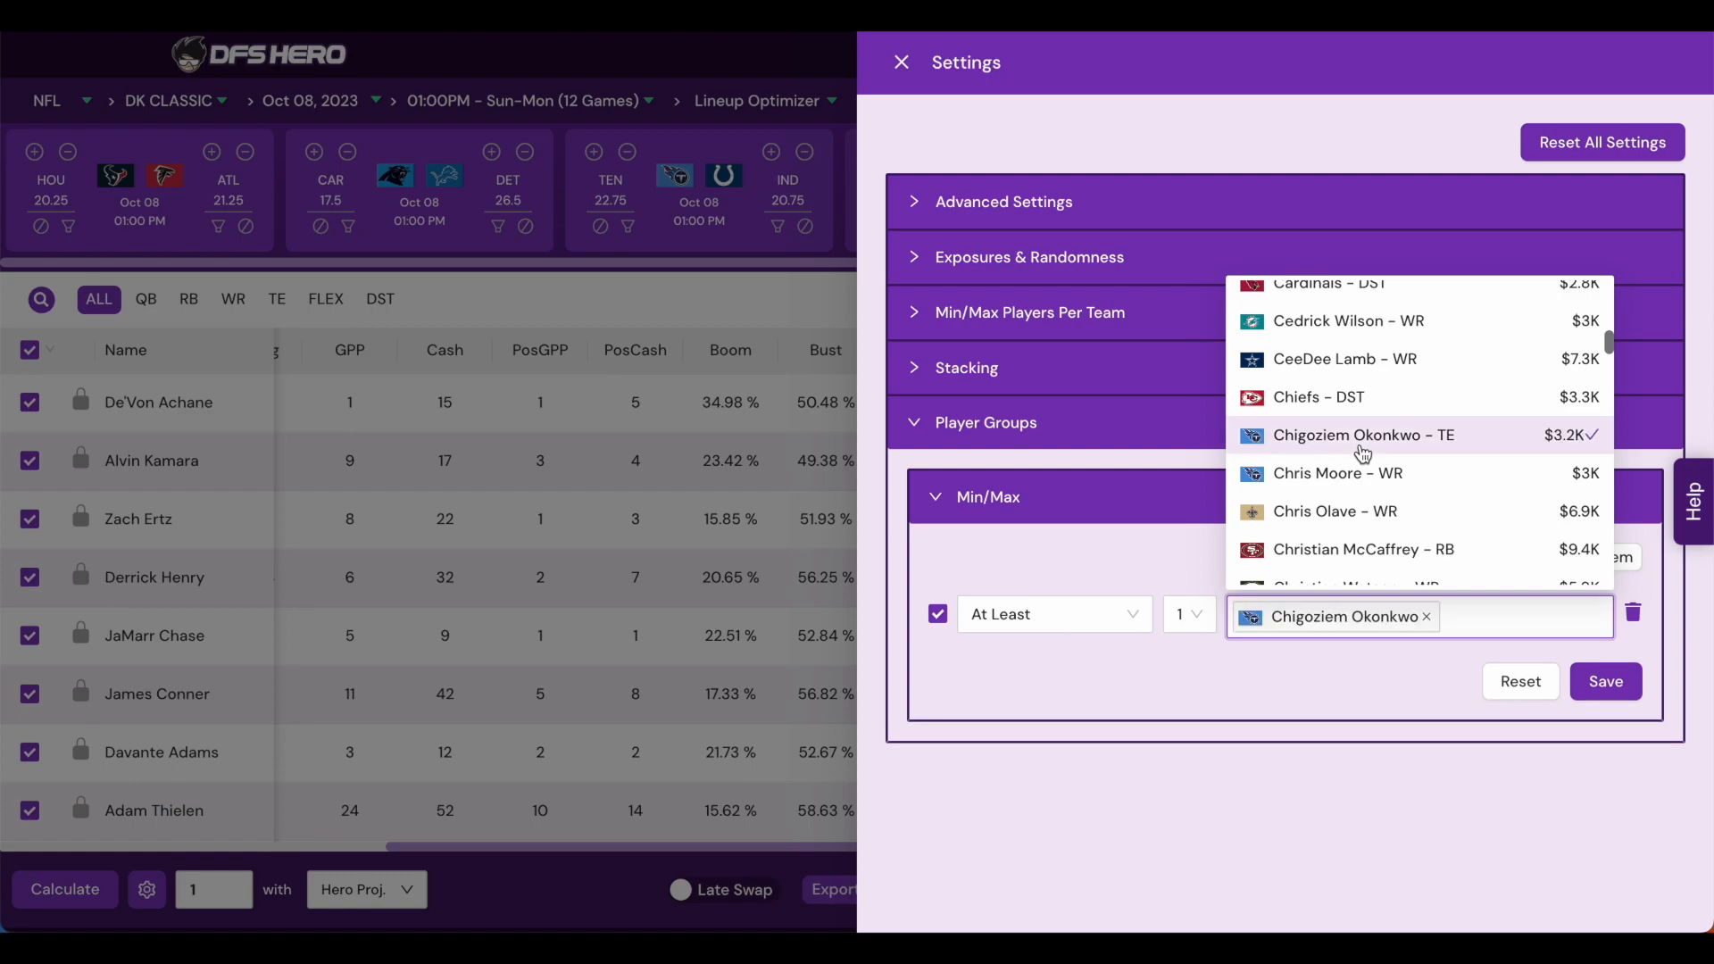
pyautogui.click(1342, 527)
pyautogui.click(1343, 554)
pyautogui.click(1282, 726)
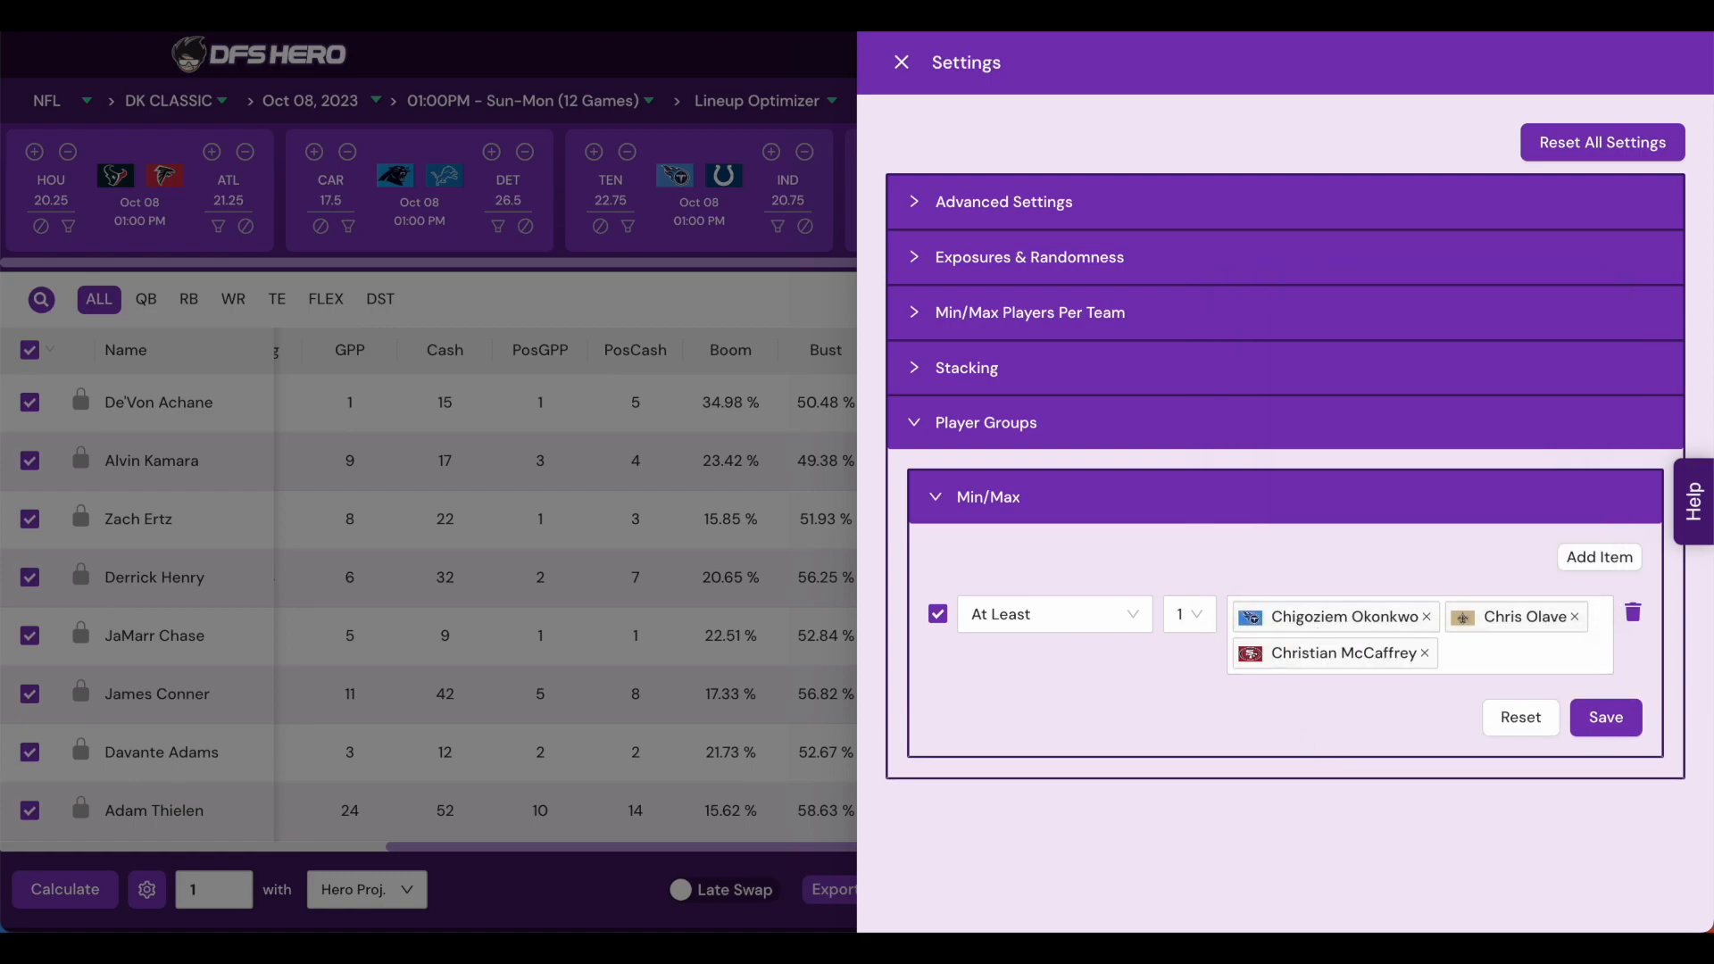